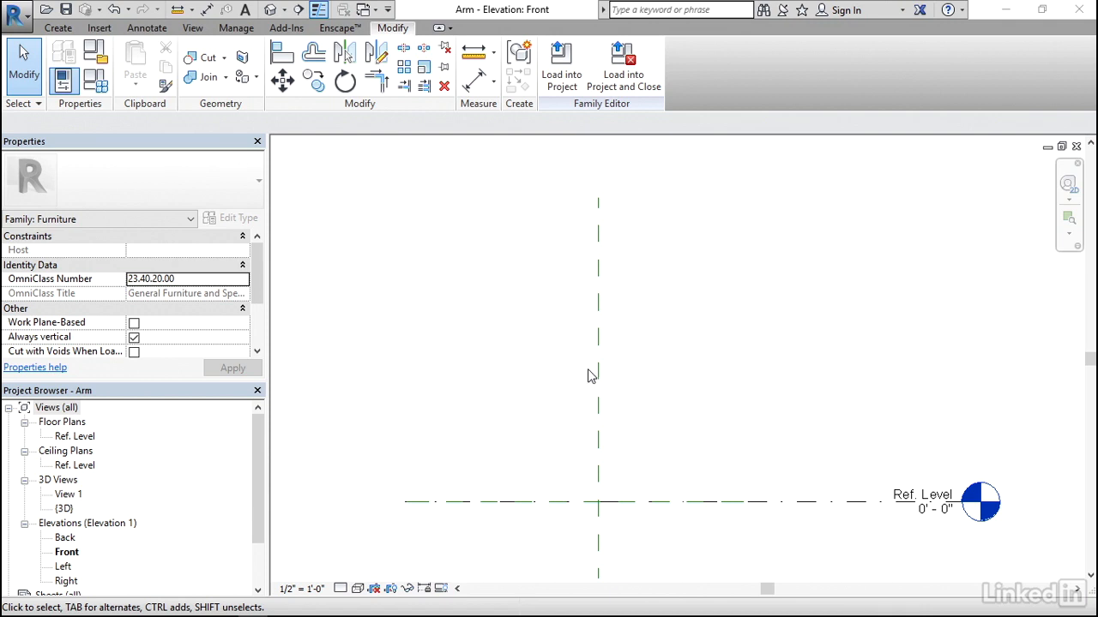
- Start an extrusion and sketch a closed rectangle 34" high and 1' wide on Ref. Level, its right side 3' left of the center plane
click(59, 28)
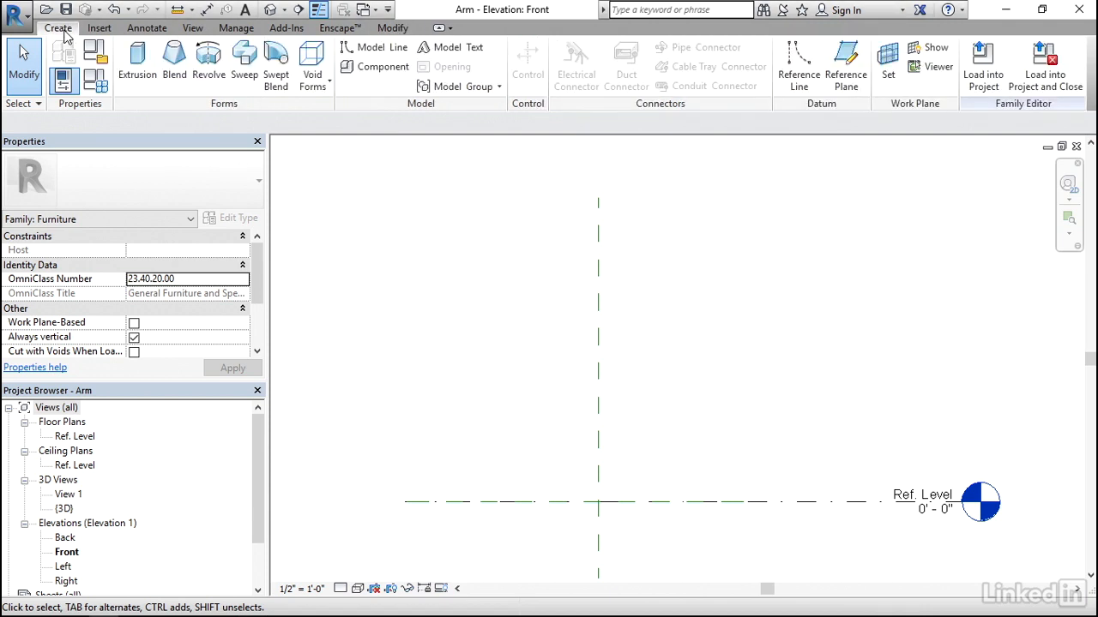
click(142, 79)
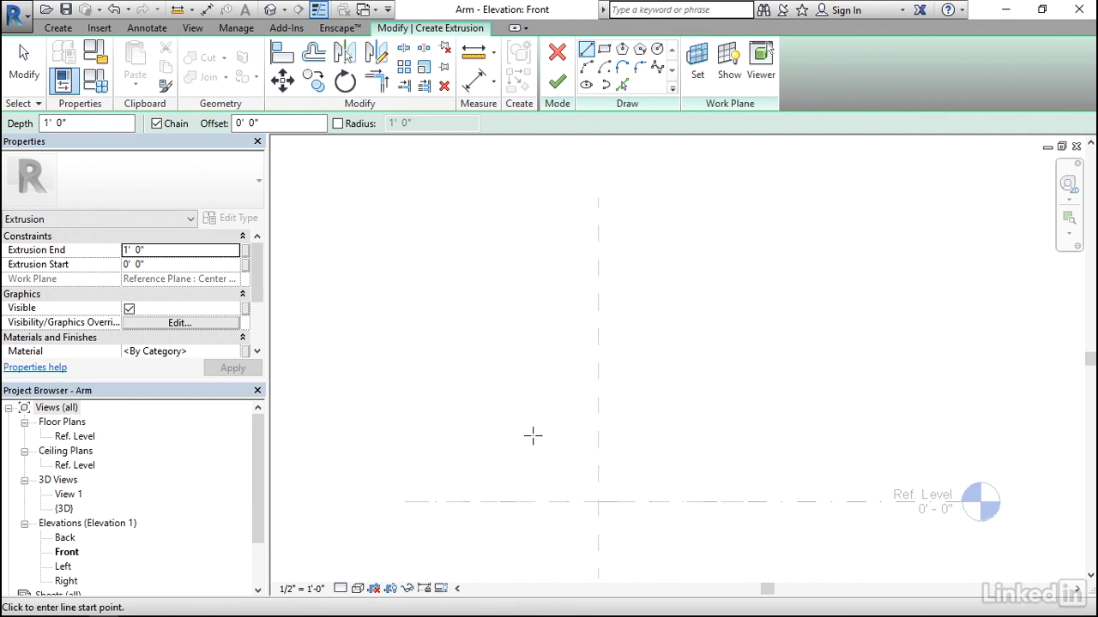
click(592, 53)
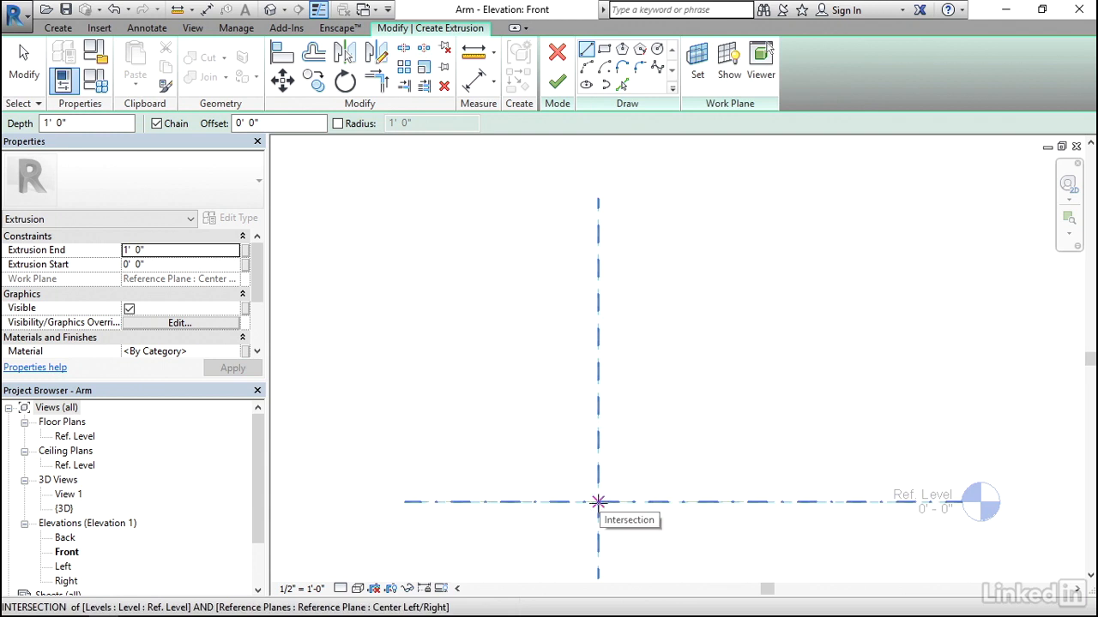
click(597, 503)
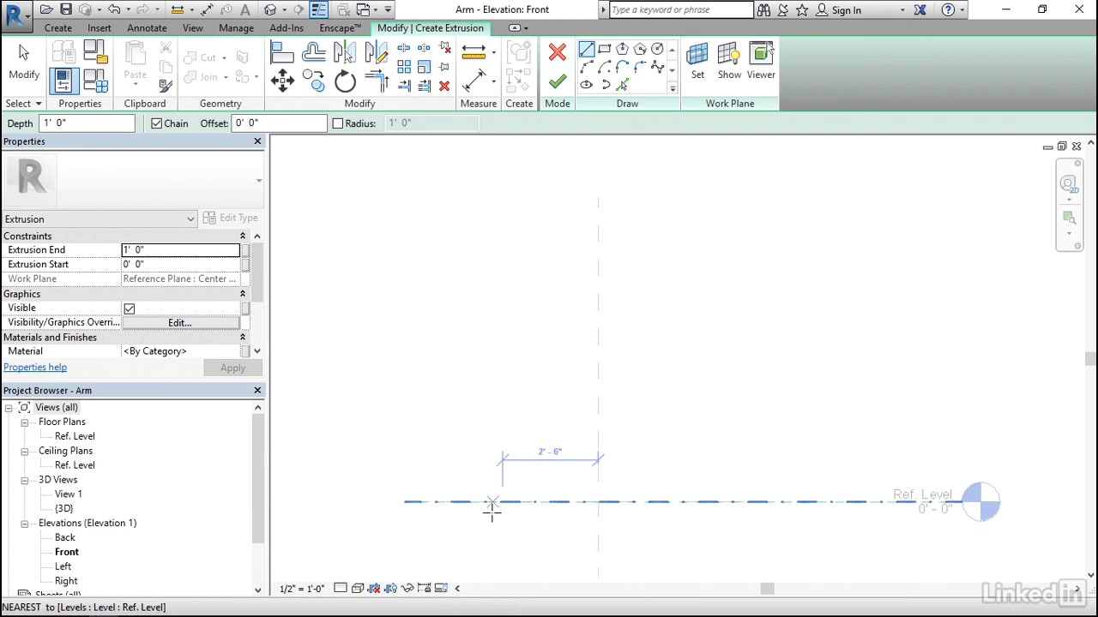
click(447, 503)
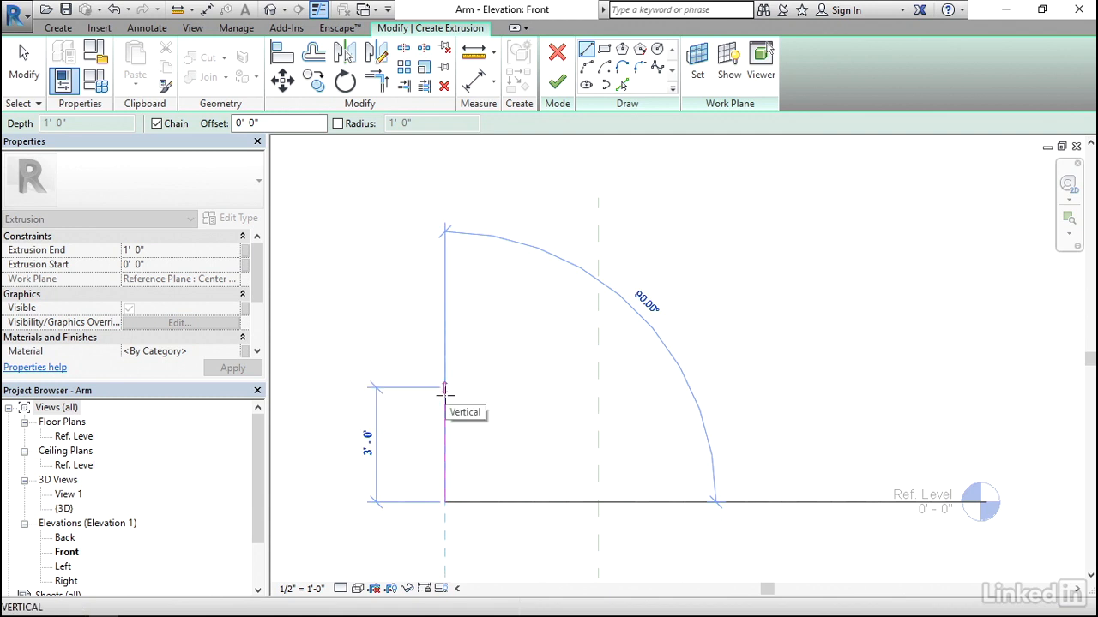
text(34)
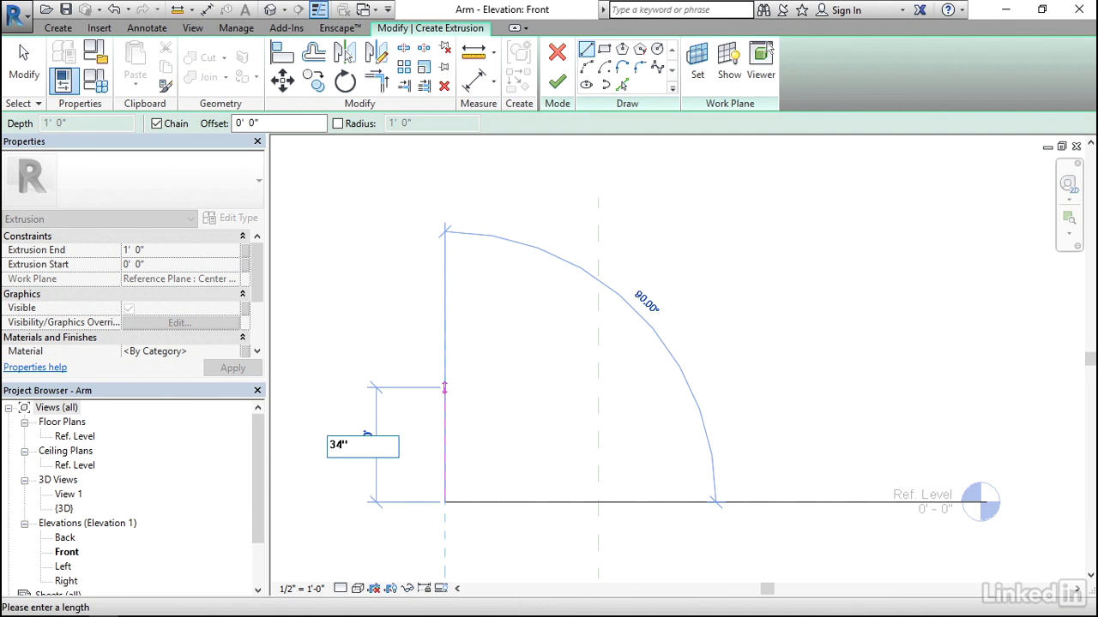
key(Return)
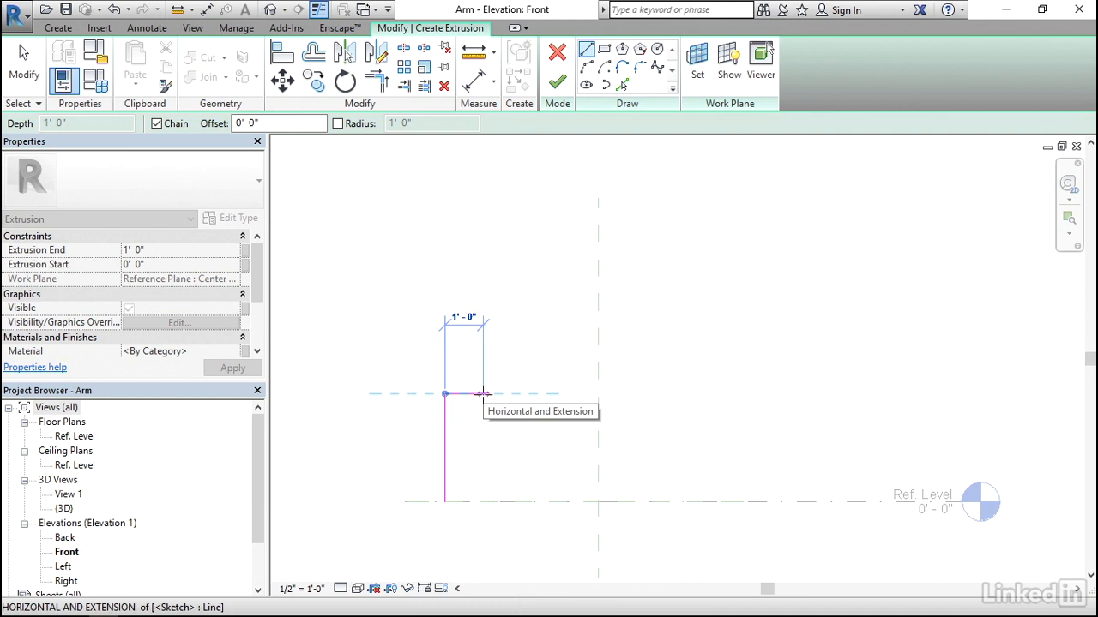
click(483, 393)
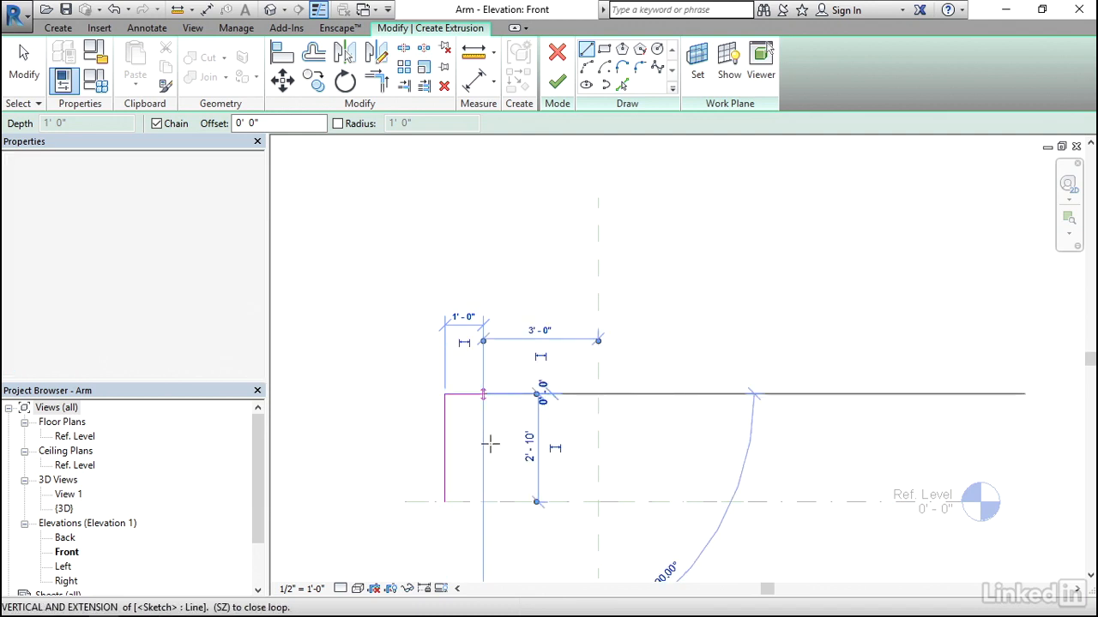
click(483, 501)
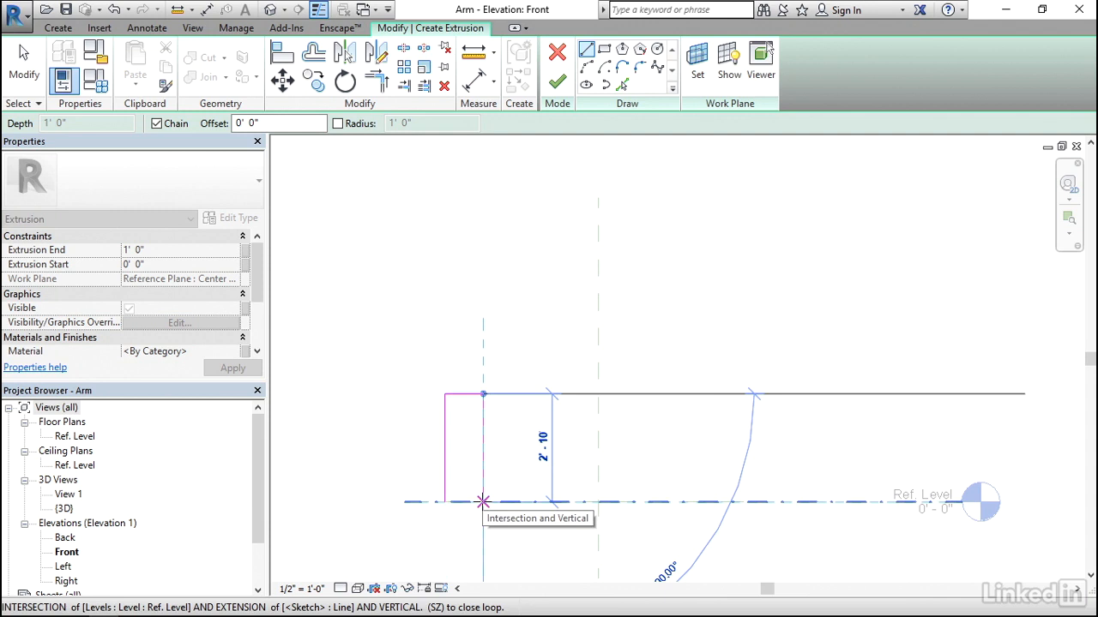
click(444, 501)
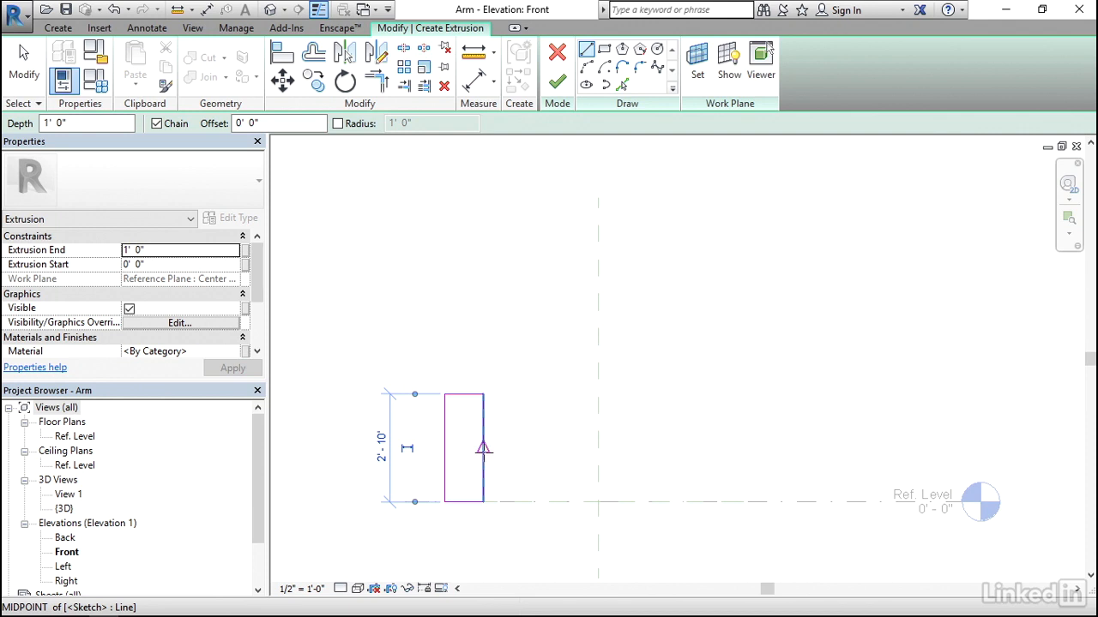
- Draw a 1'-4" horizontal helper line leftward from the midpoint of the rectangle's right side
click(483, 447)
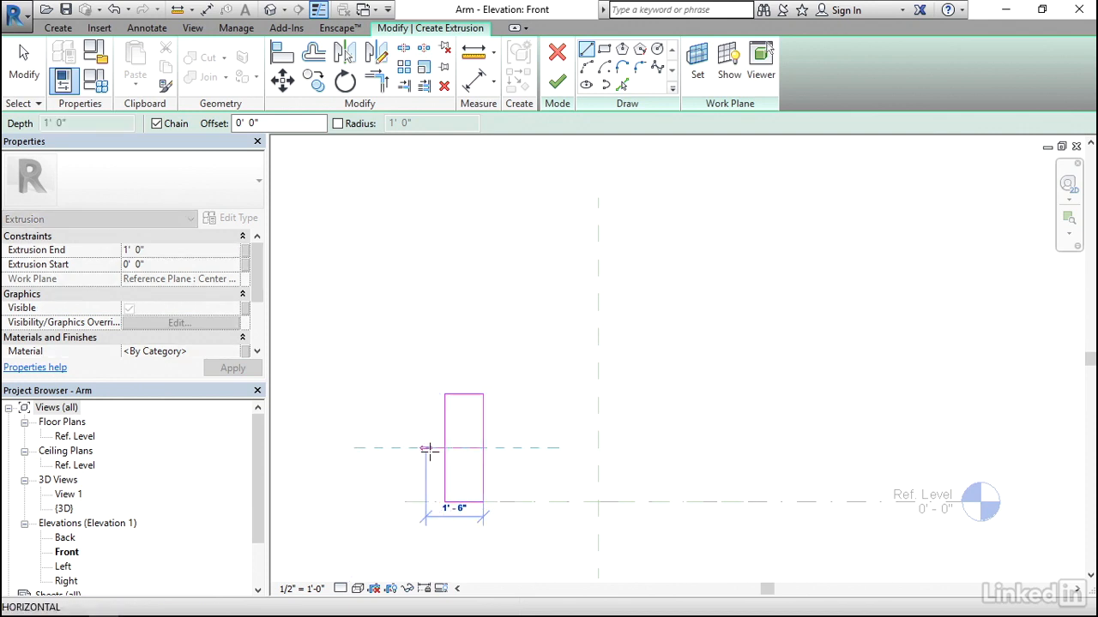
text(1')
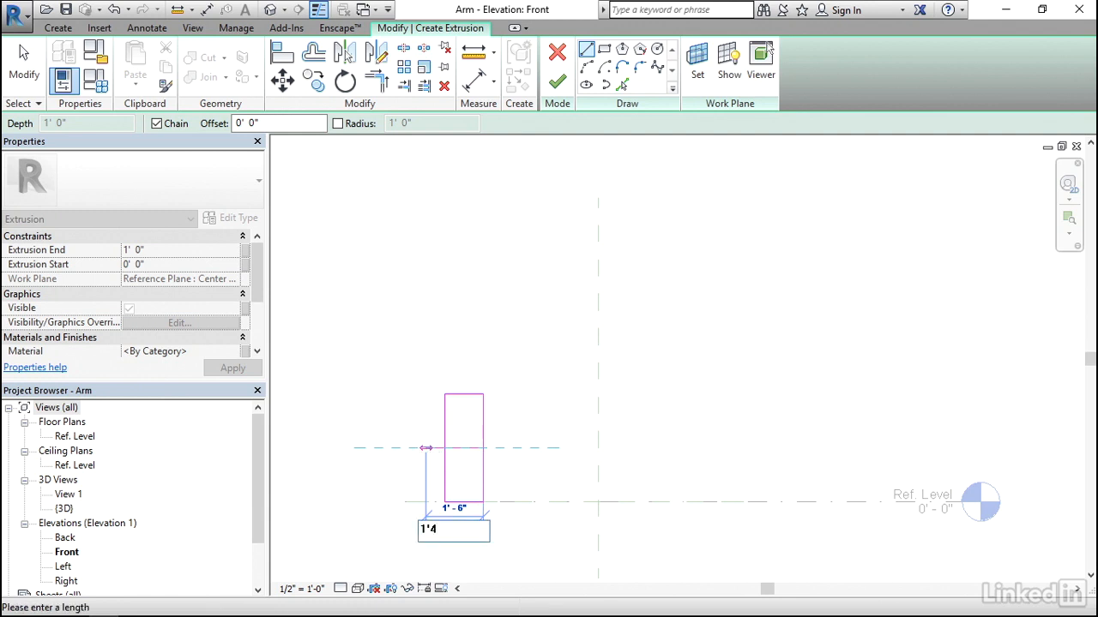
text(4)
key(Return)
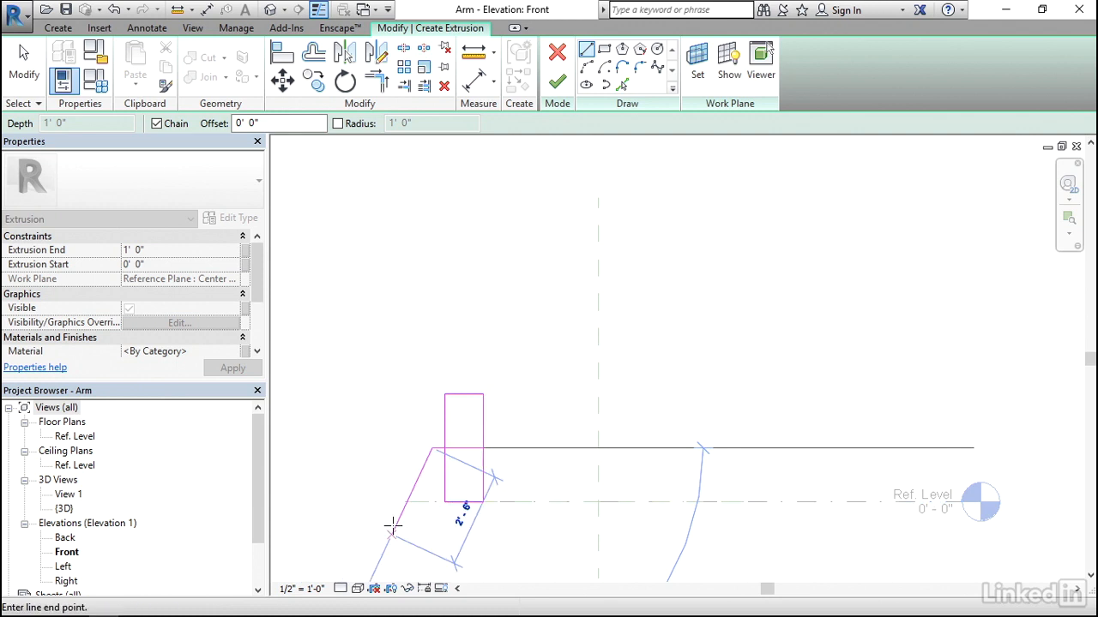
key(Escape)
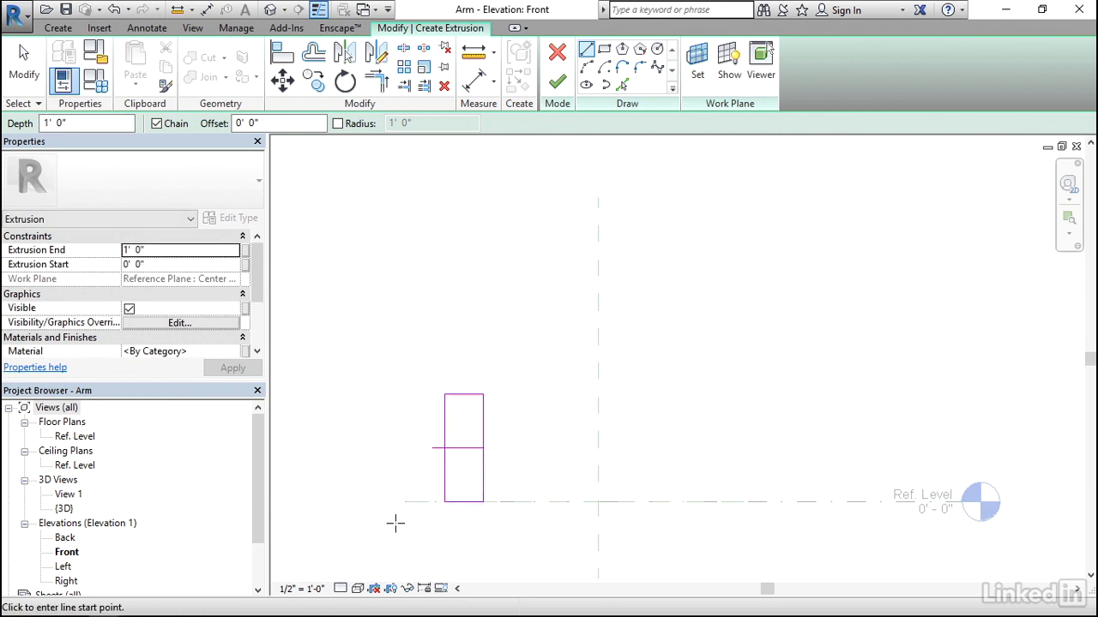
- Draw a circle with an 8" radius centered on the midpoint of the horizontal helper line
click(657, 51)
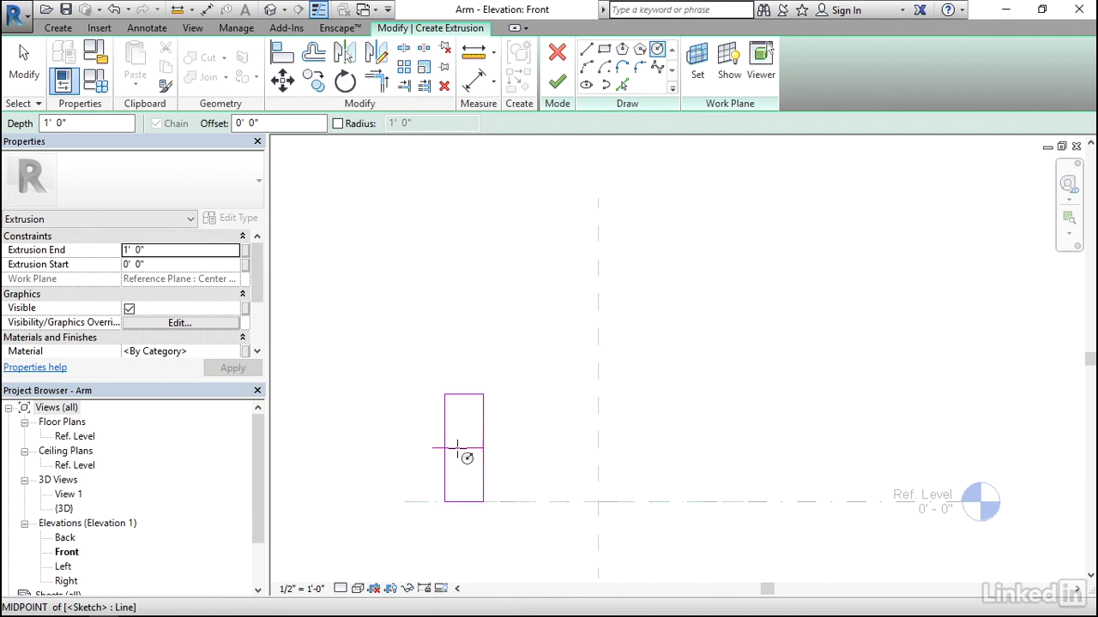
click(457, 448)
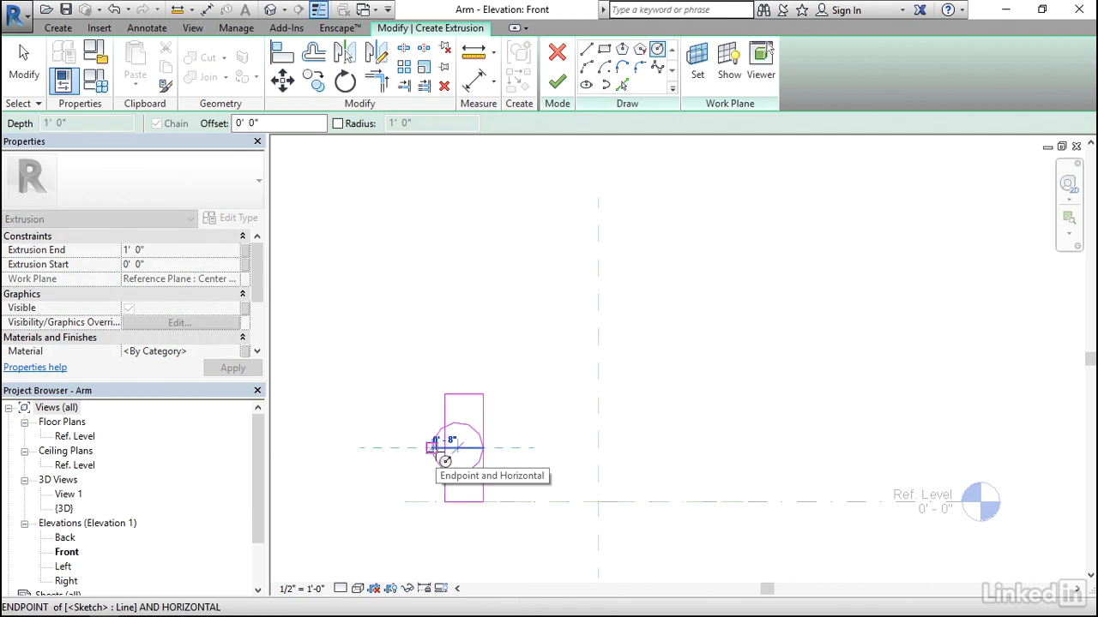
click(433, 448)
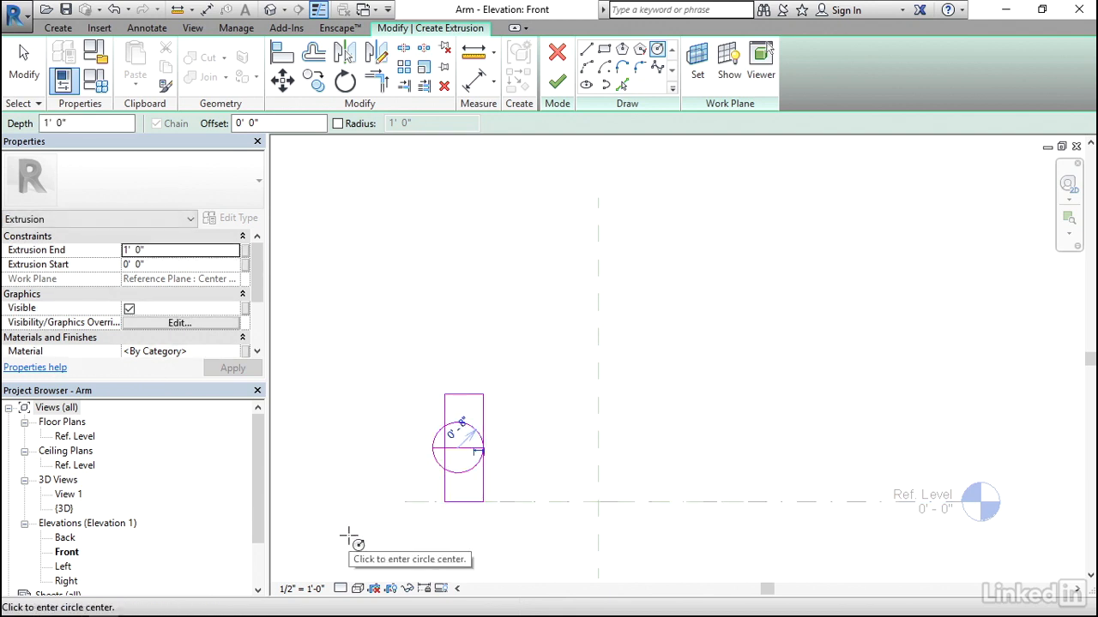
key(Escape)
key(Escape)
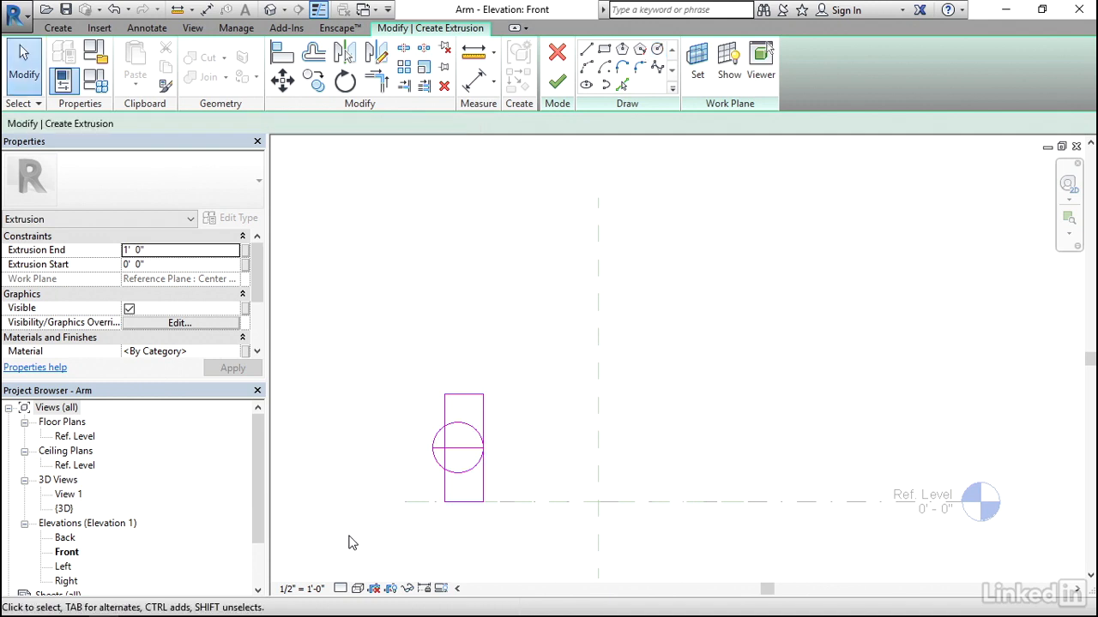
- Delete the horizontal helper line running through the circle
scroll(458, 483, up, 5)
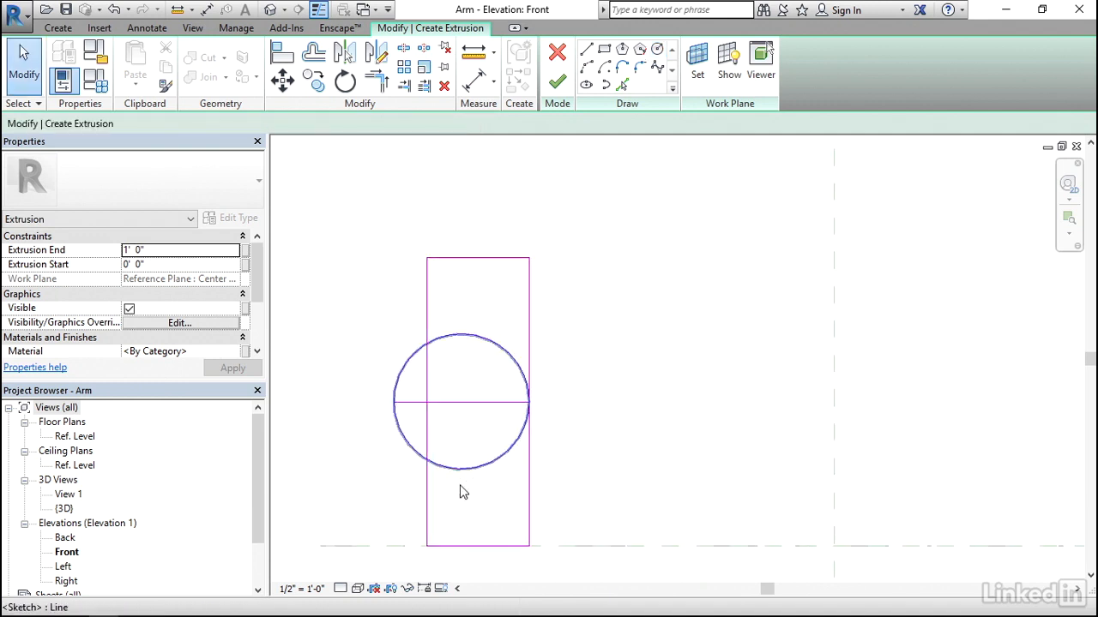
click(483, 402)
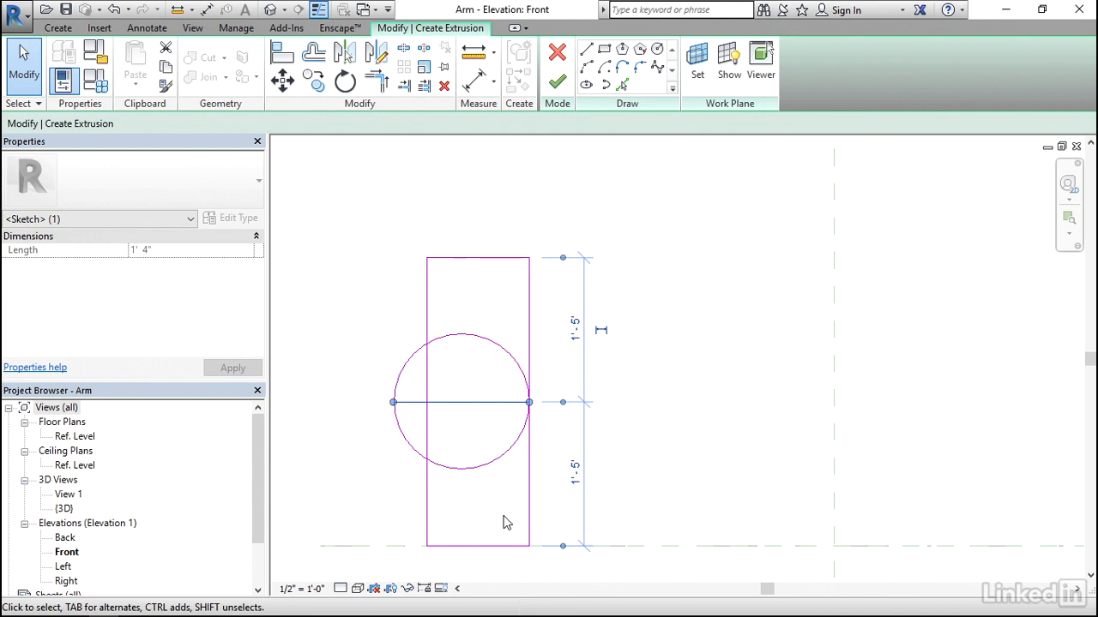
key(Delete)
- Move the circle straight up from its top quadrant so that it touches the rectangle's top edge
click(478, 346)
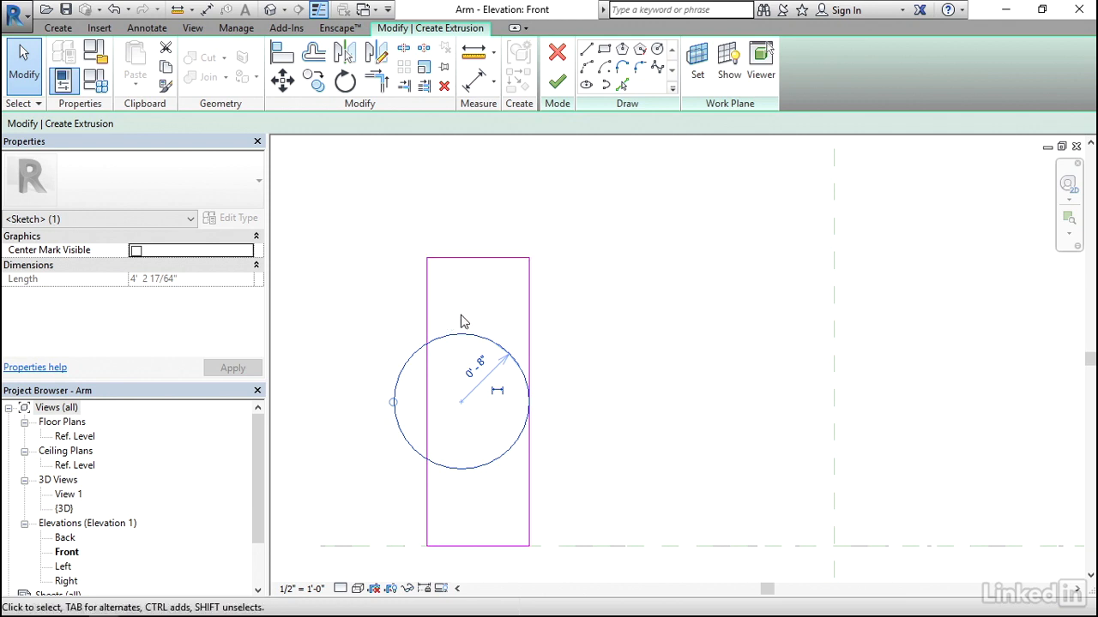
click(282, 81)
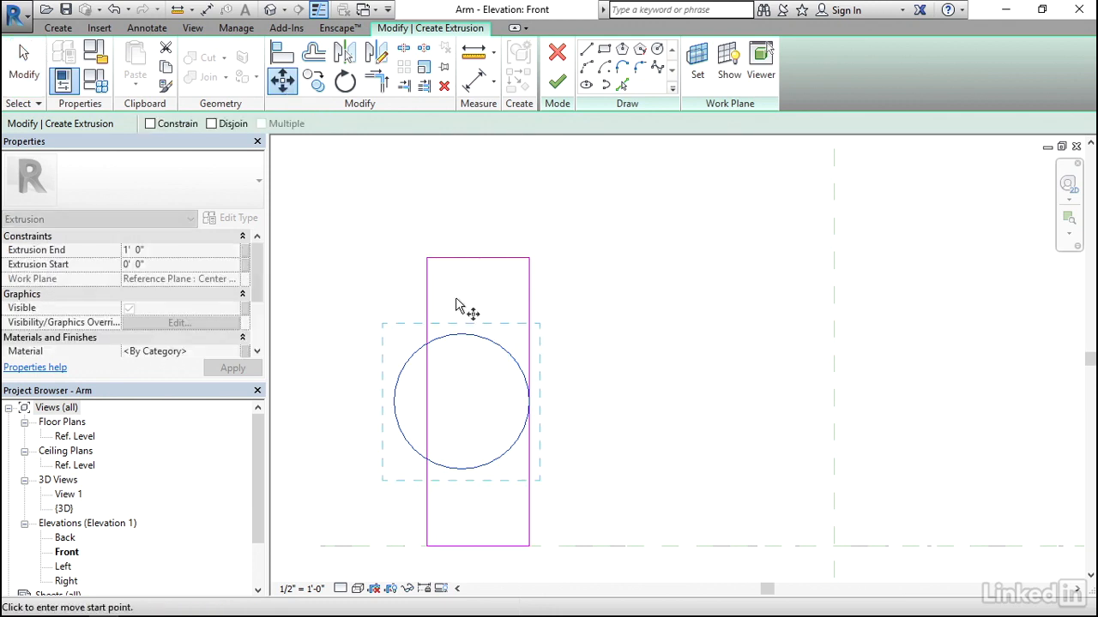
click(460, 334)
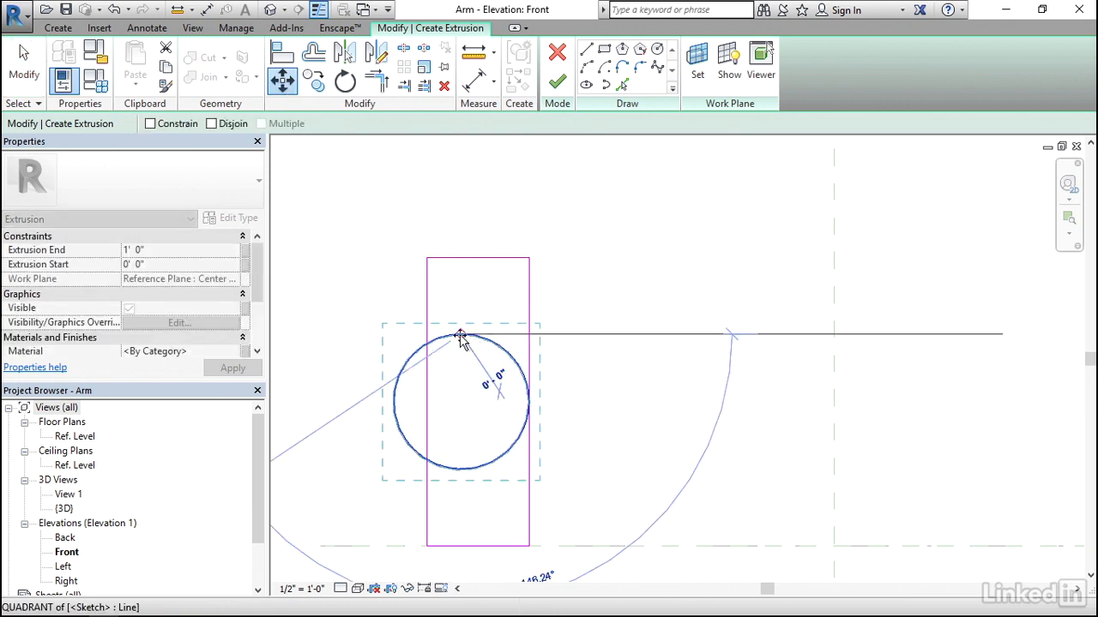
click(460, 267)
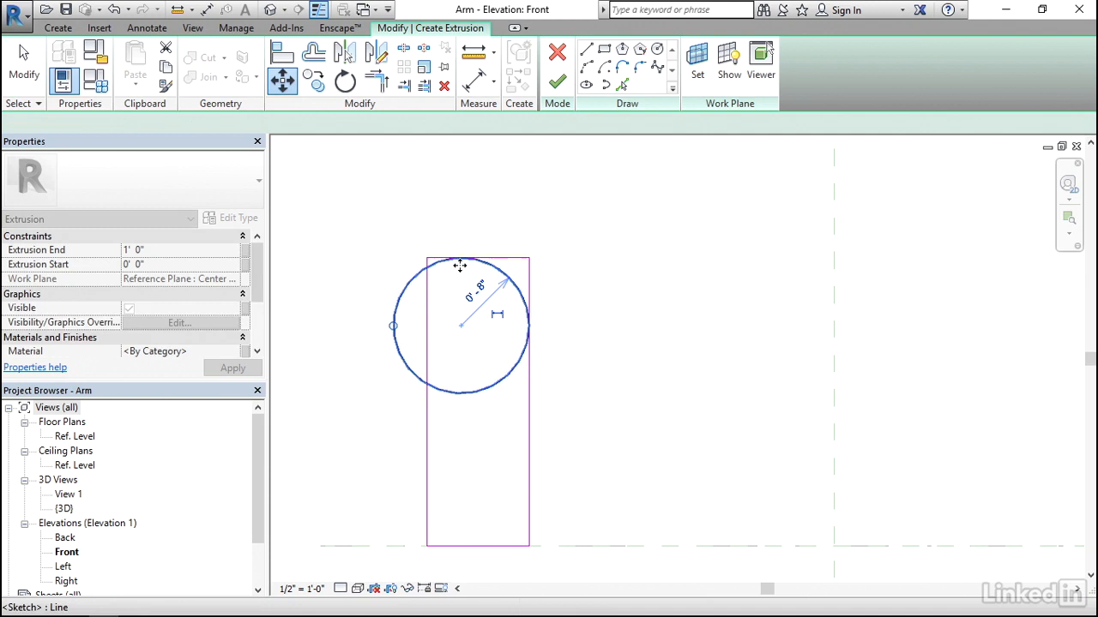
click(504, 466)
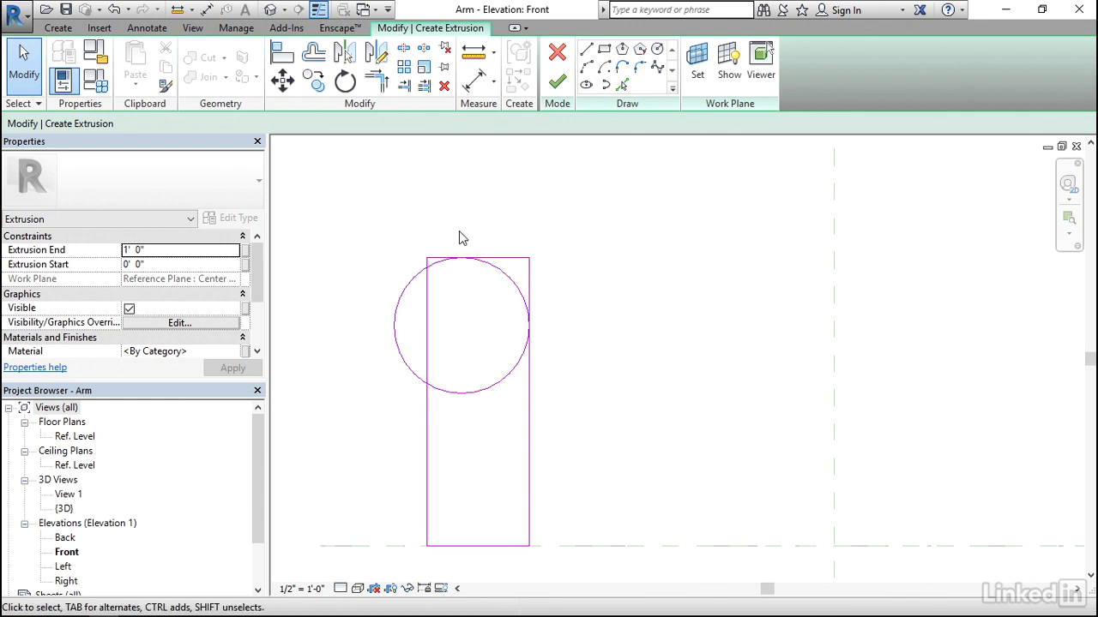
- Split the circle at two points along its lower right part and delete the short arc between them
click(403, 51)
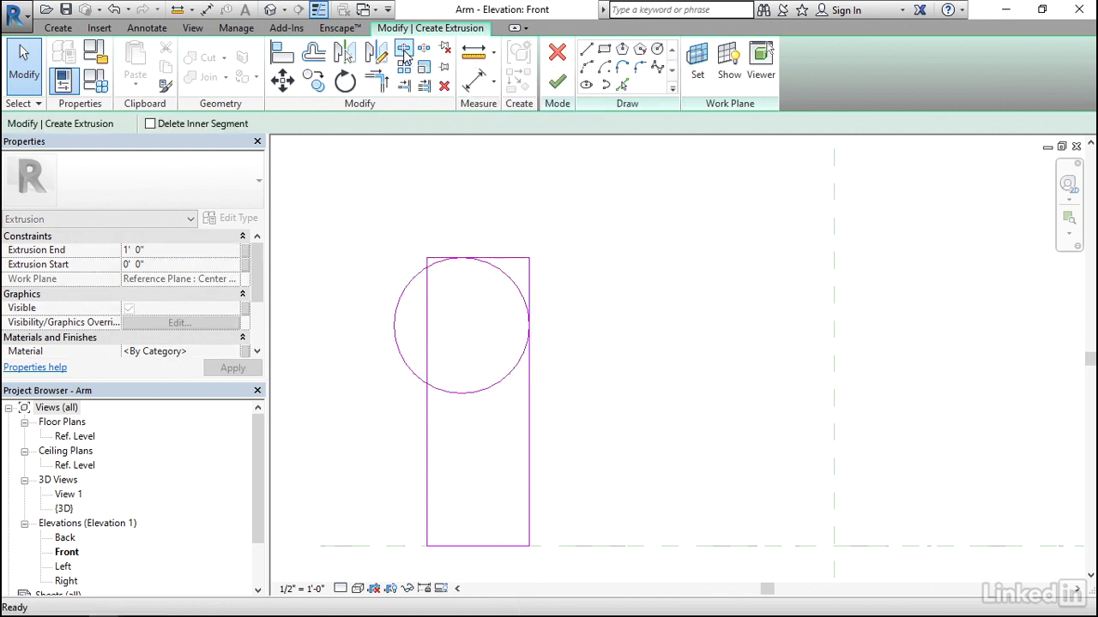
click(455, 394)
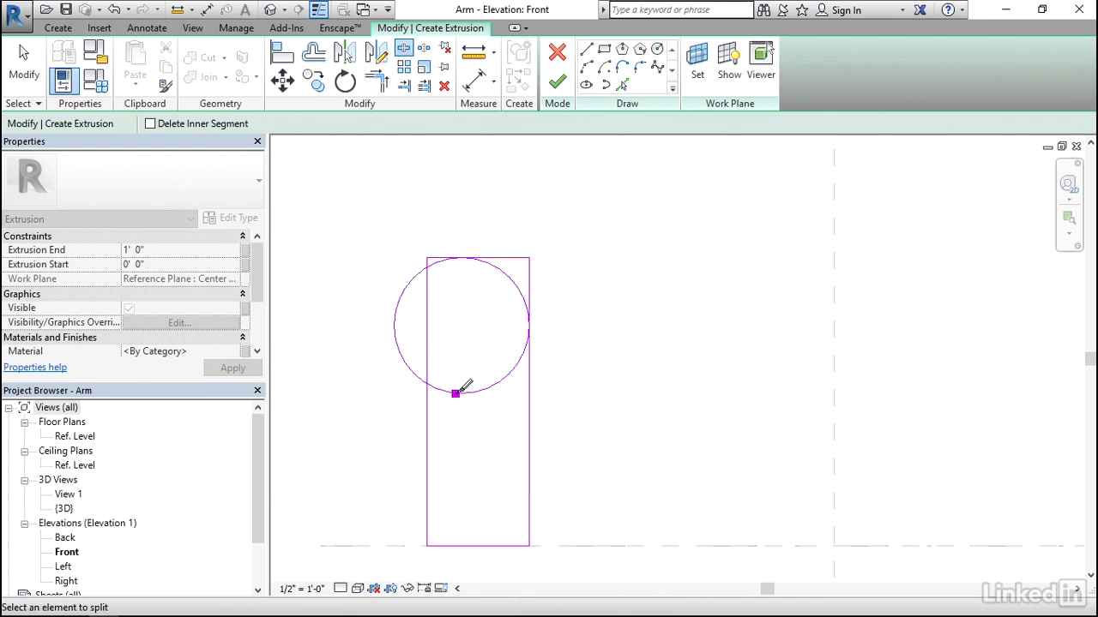
click(514, 369)
key(Escape)
key(Escape)
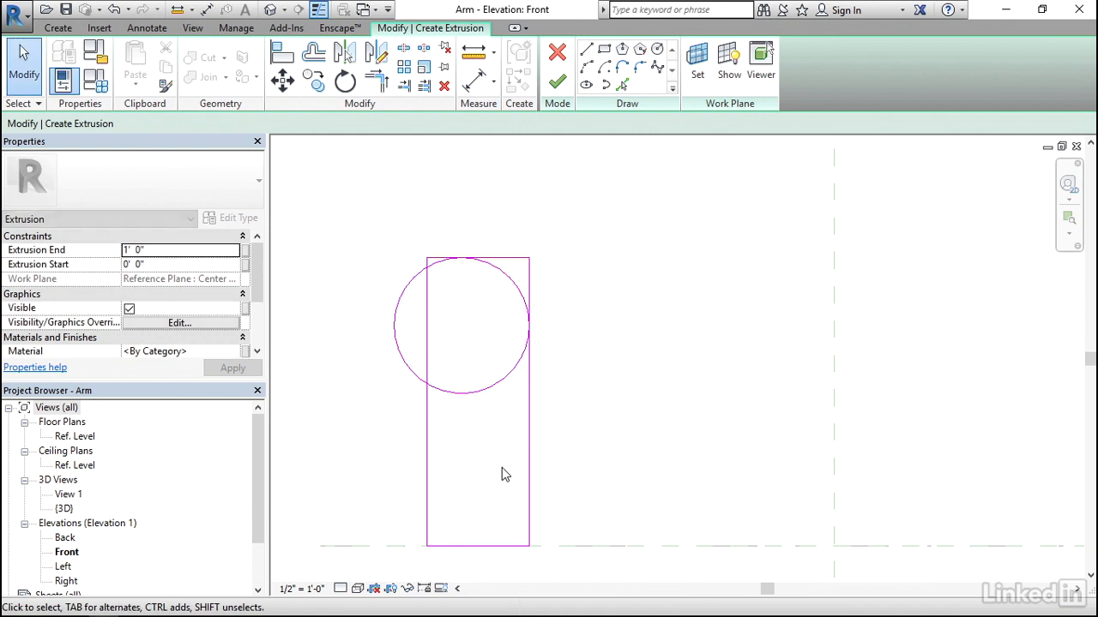
click(493, 397)
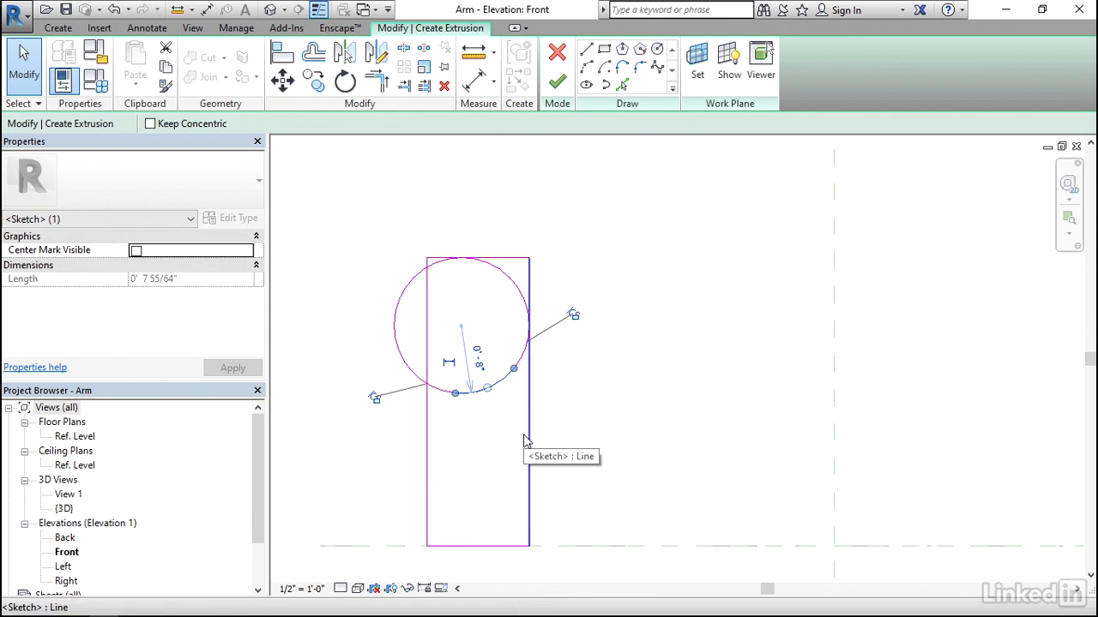
key(Delete)
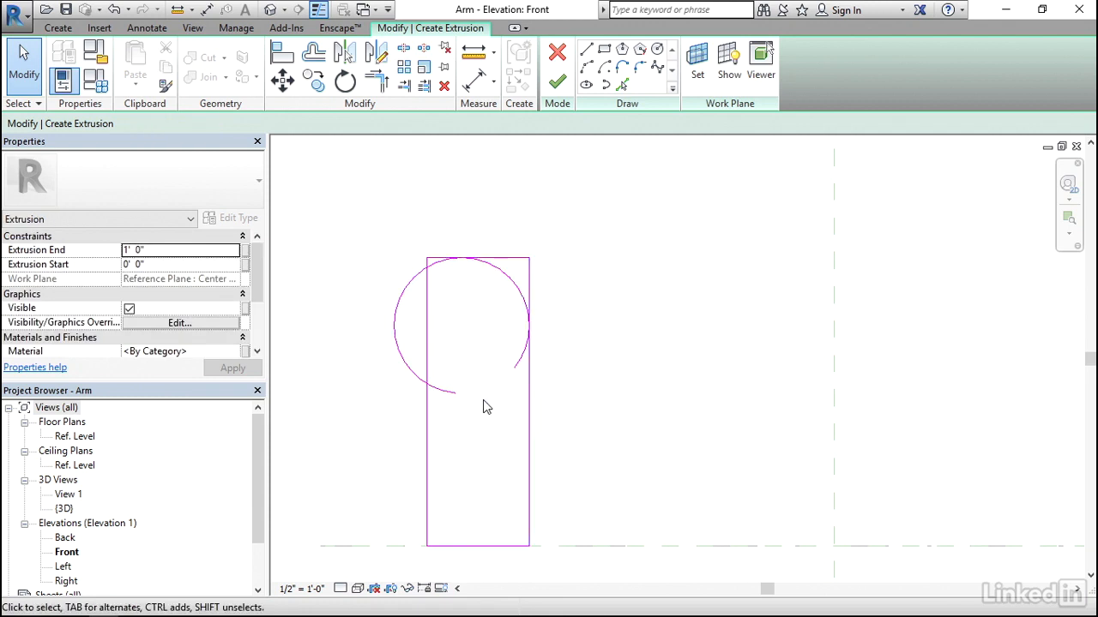
- Pull the arc's ends back to the rectangle's left side at the lower crossing and to the tangent point on its right side
click(452, 391)
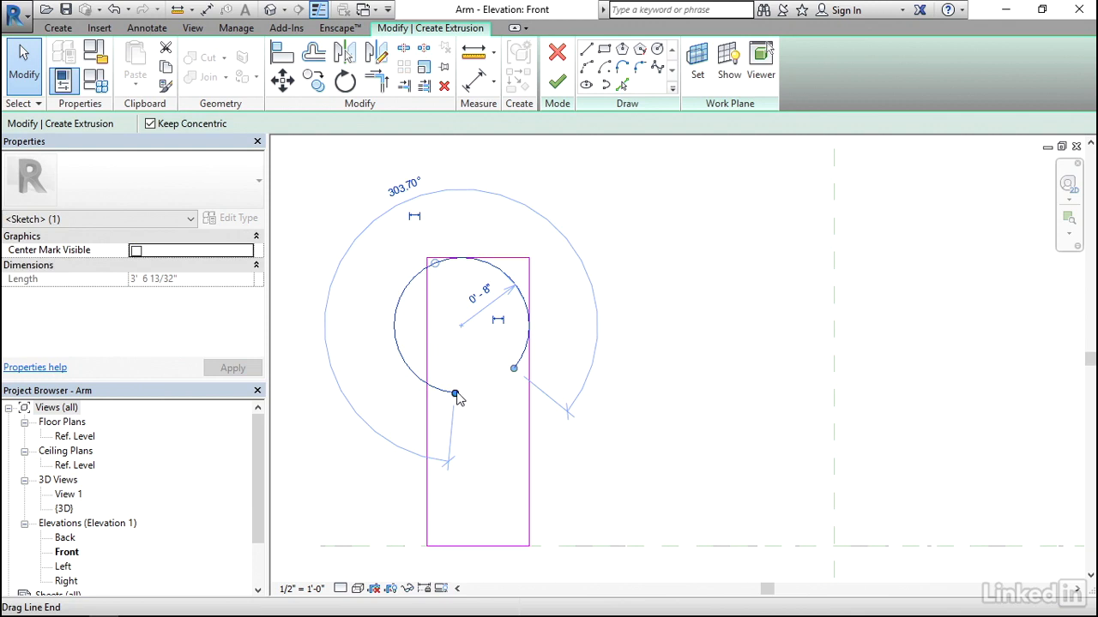
drag(455, 396, 428, 384)
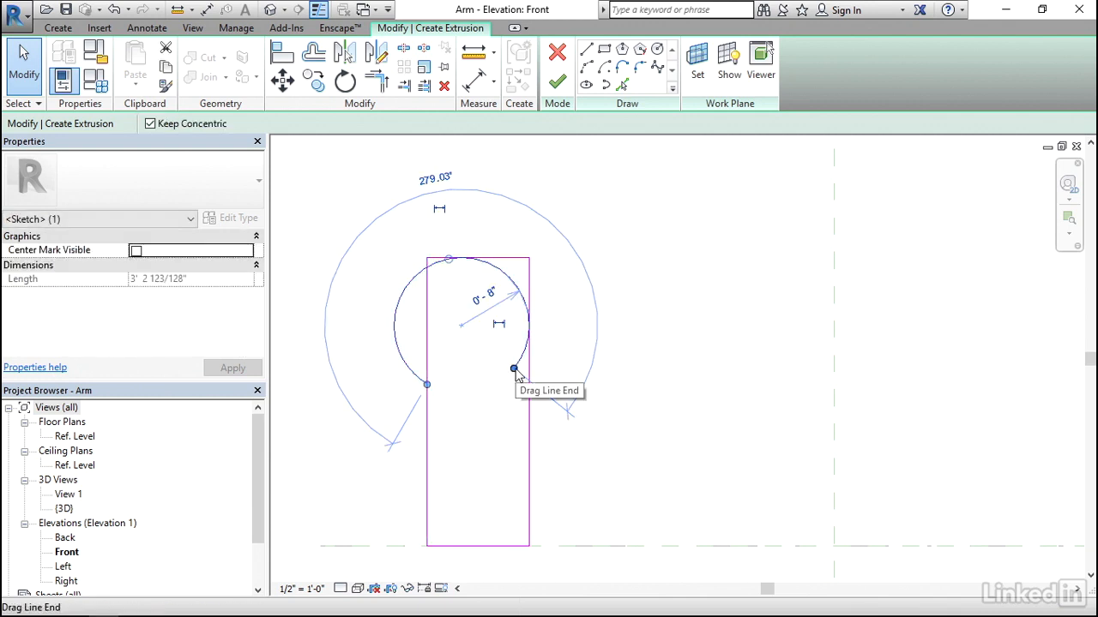
drag(515, 370, 529, 326)
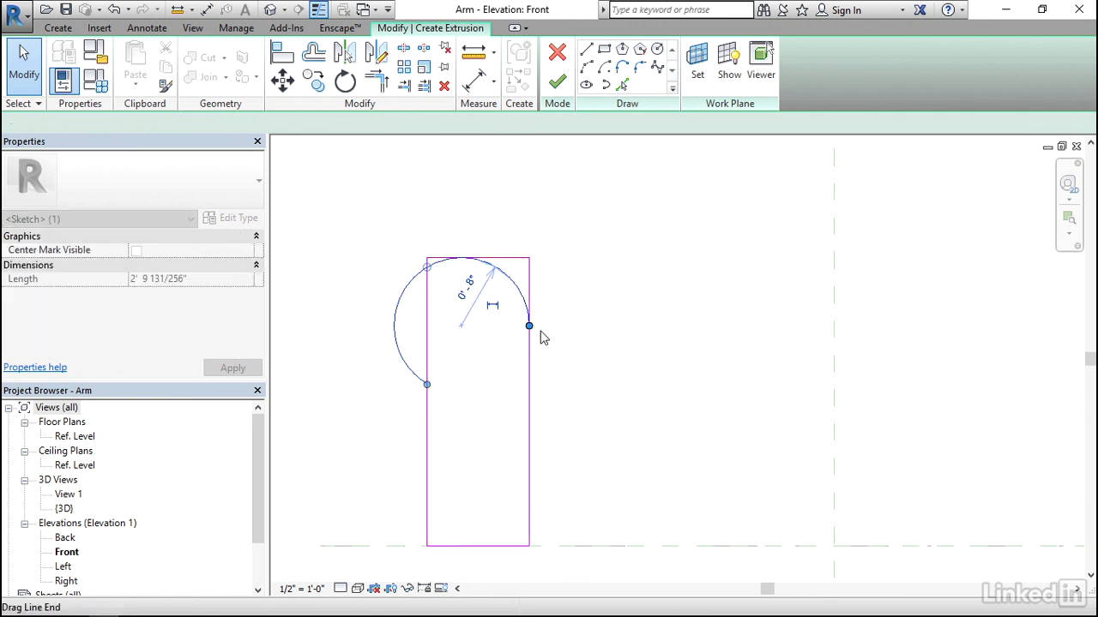
click(588, 298)
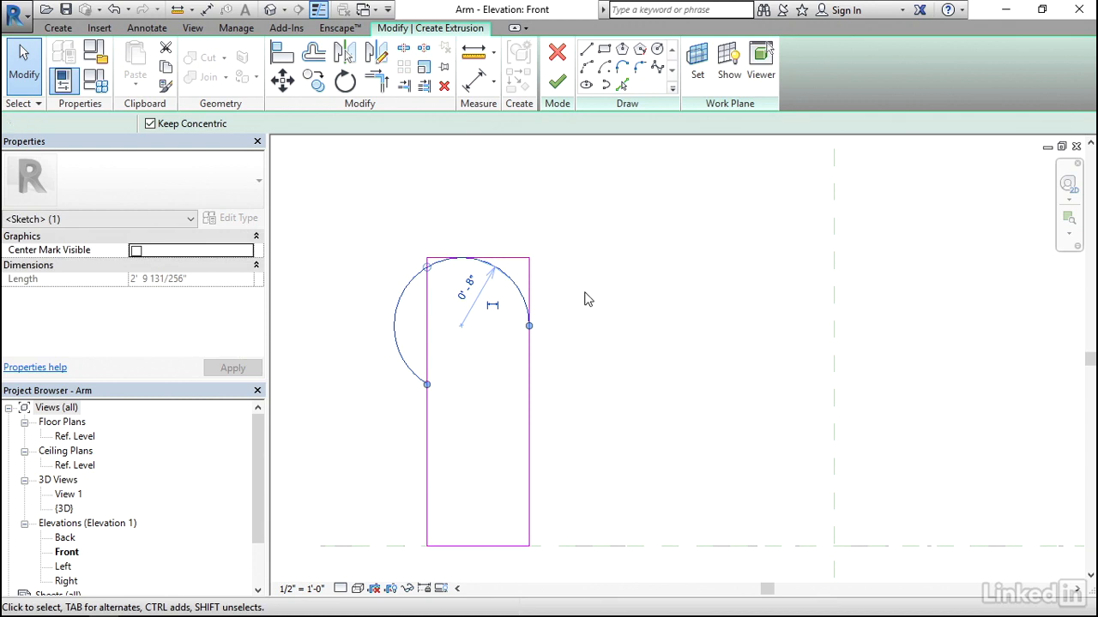
- Shorten the rectangle's right and left sides to meet the arc's ends and delete the rectangle's top edge
click(529, 267)
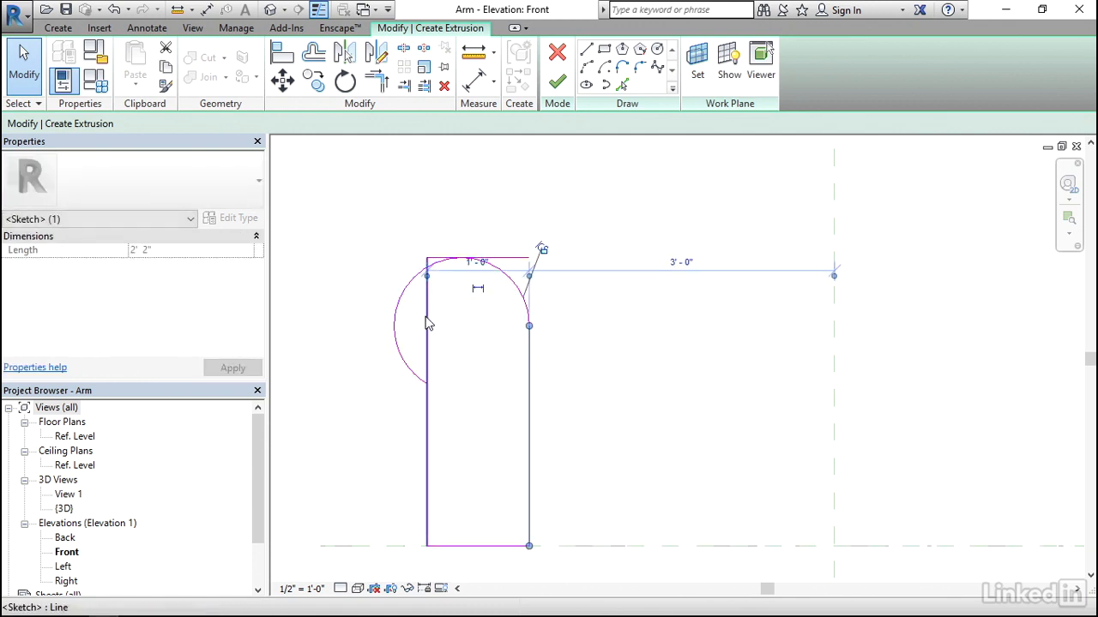
click(428, 318)
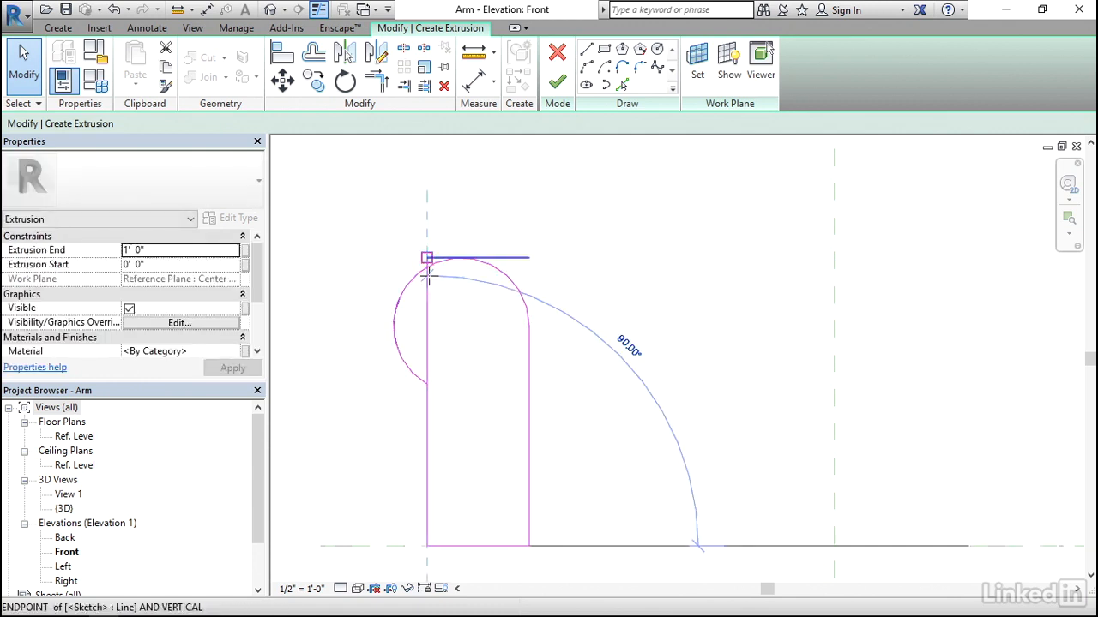
click(427, 384)
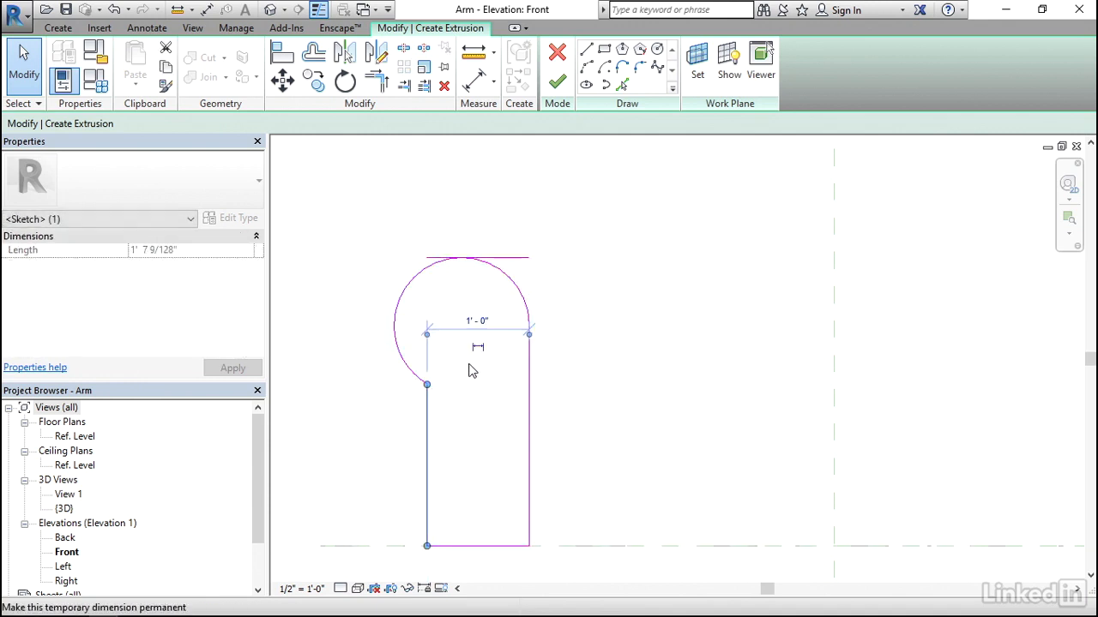
click(517, 258)
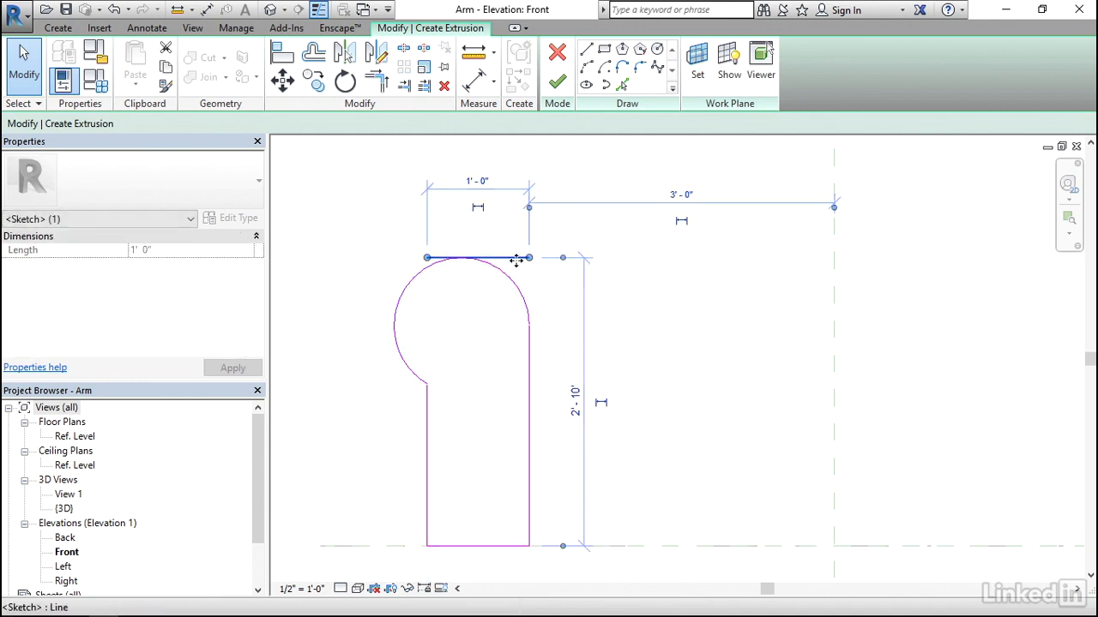
click(637, 347)
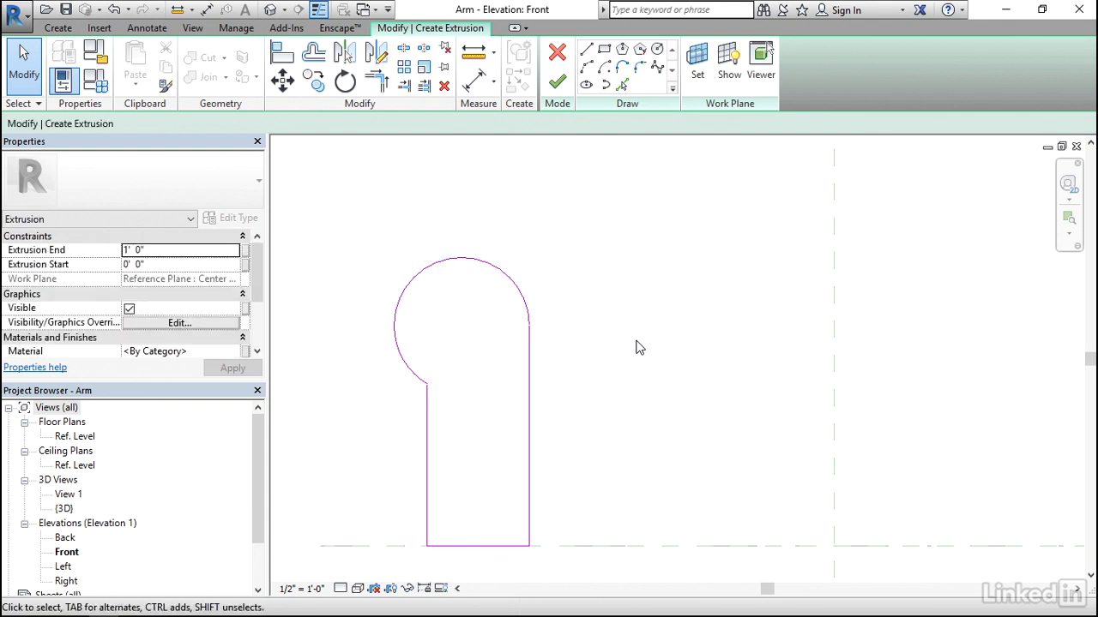
- Finish the closed arm profile sketch to create the extrusion
scroll(581, 364, down, 2)
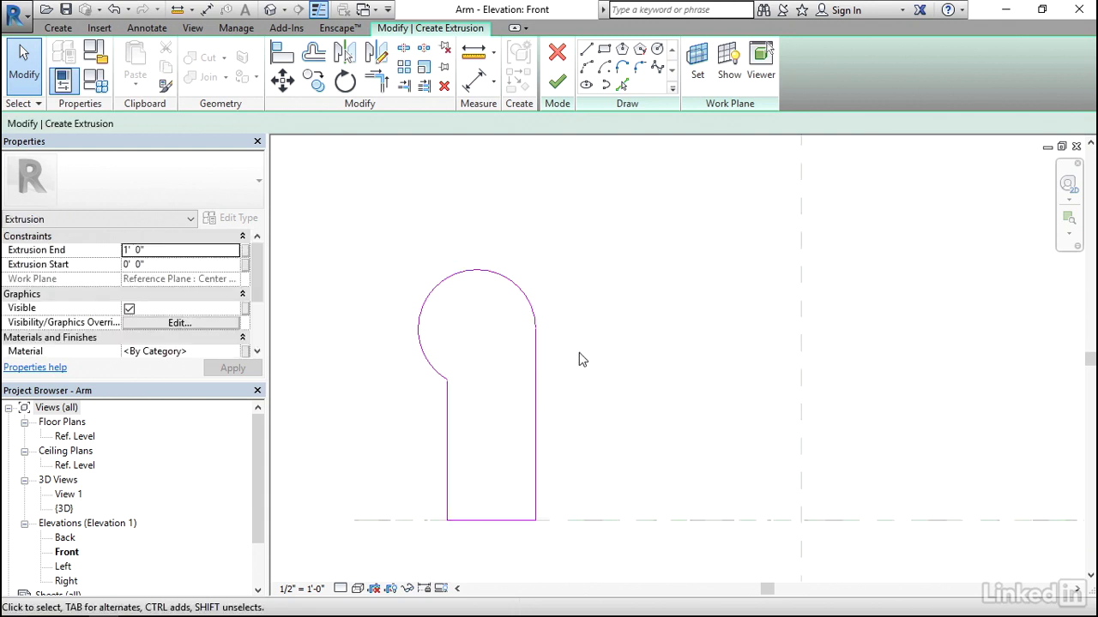
click(561, 86)
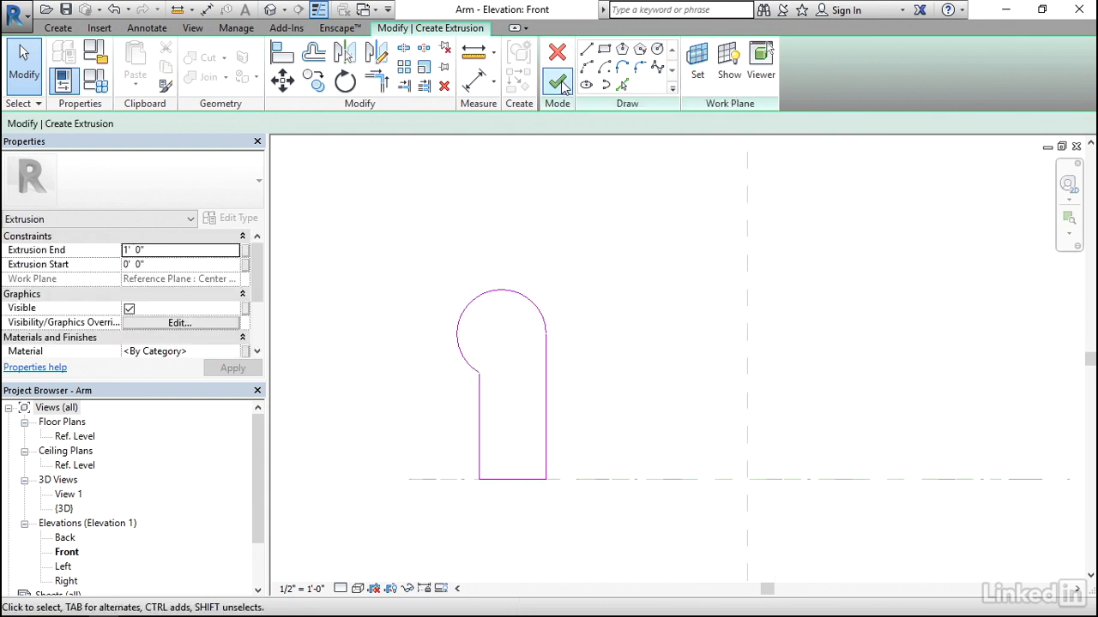
click(615, 323)
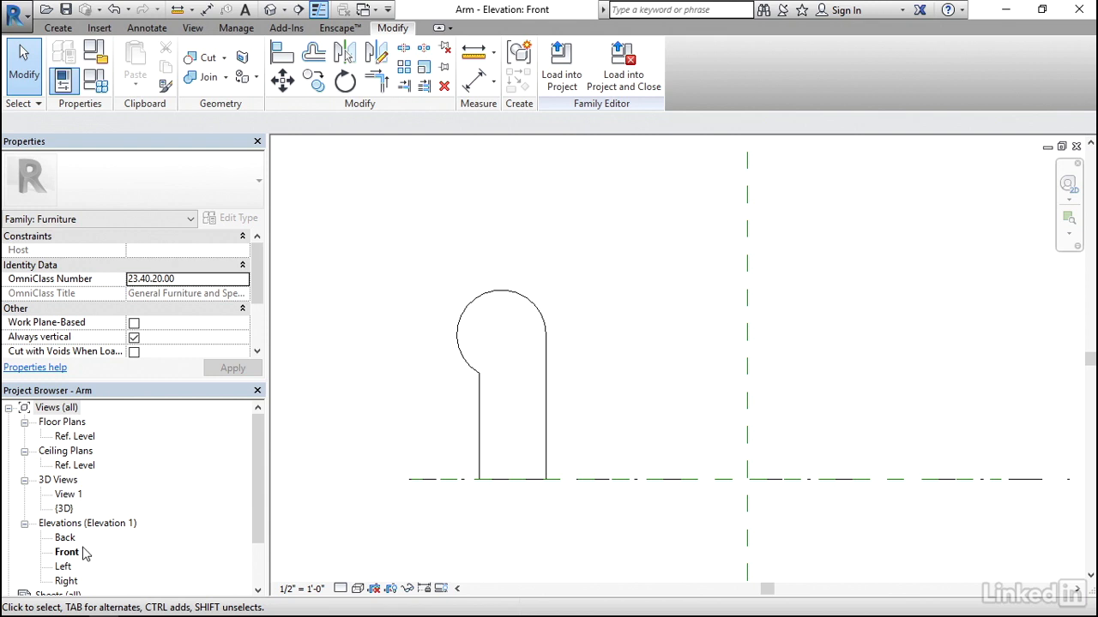
- In the Left elevation, set the arm's Extrusion End to 3' and open the default 3D view
double_click(62, 568)
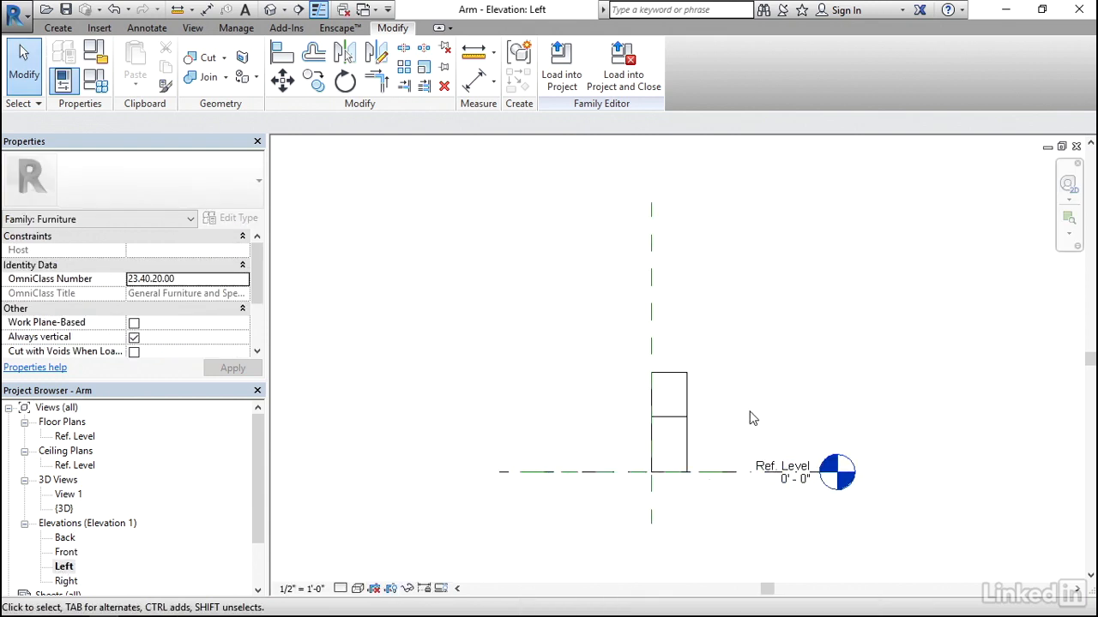
scroll(733, 425, up, 3)
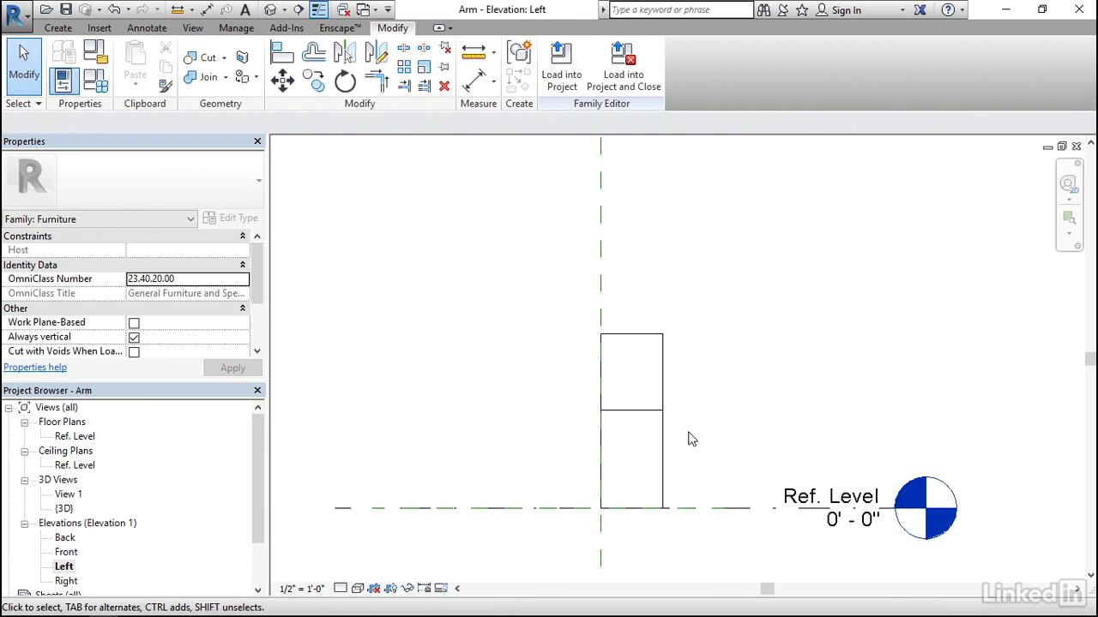
click(668, 391)
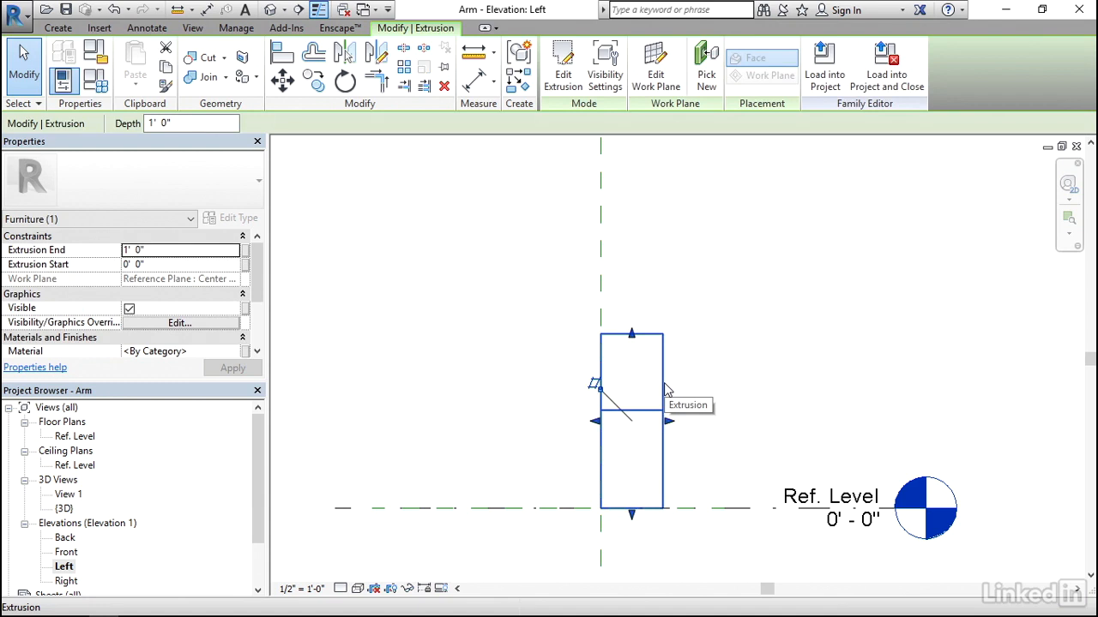
click(171, 250)
text(3')
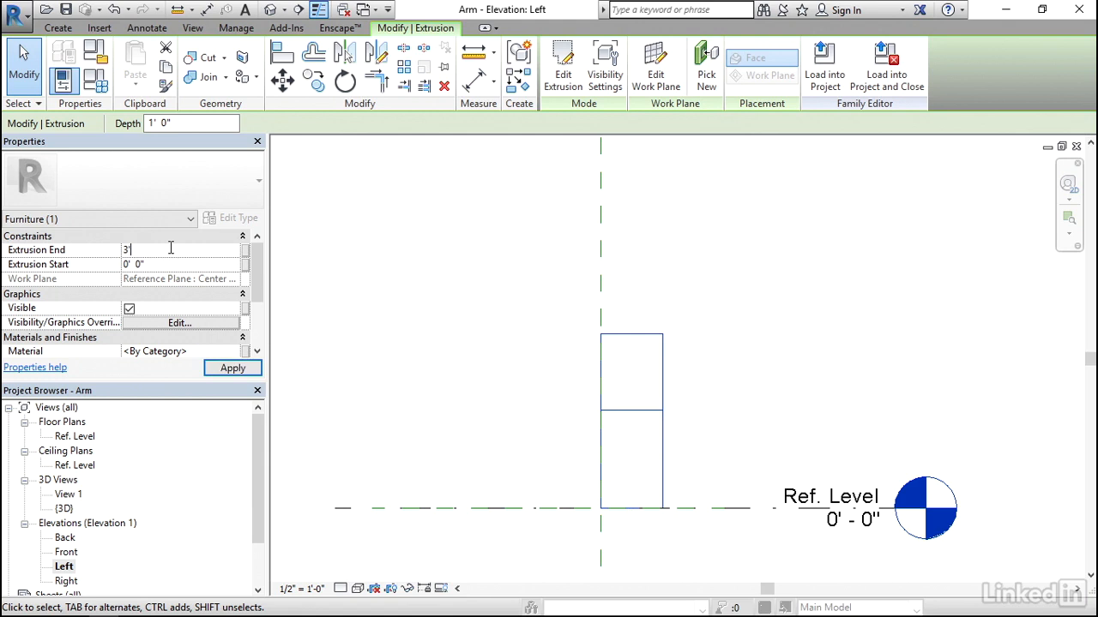
key(Return)
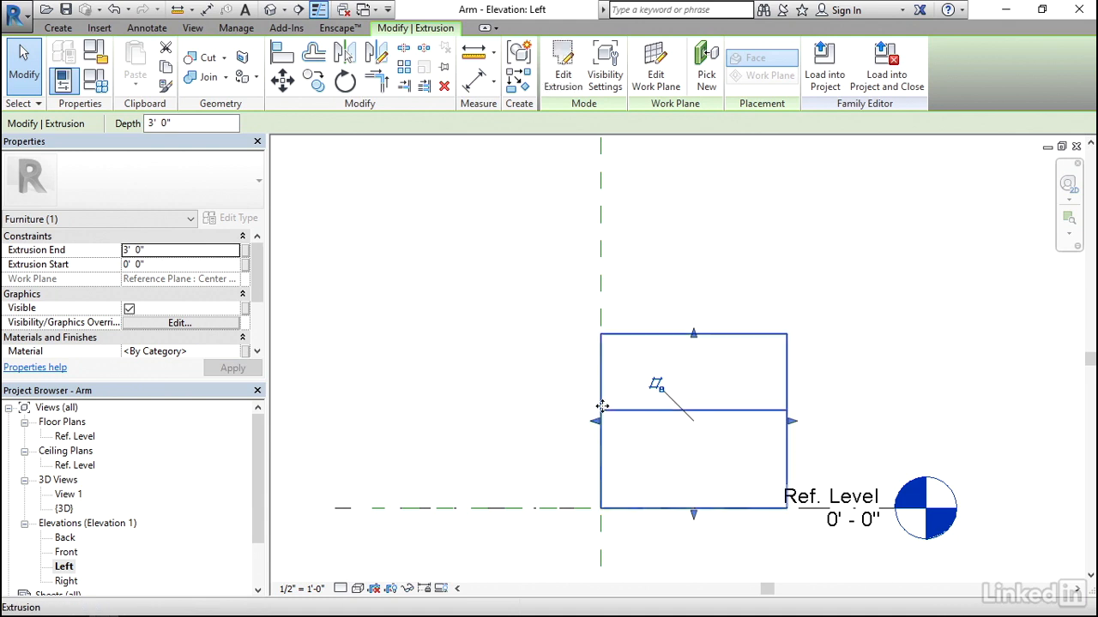
click(825, 397)
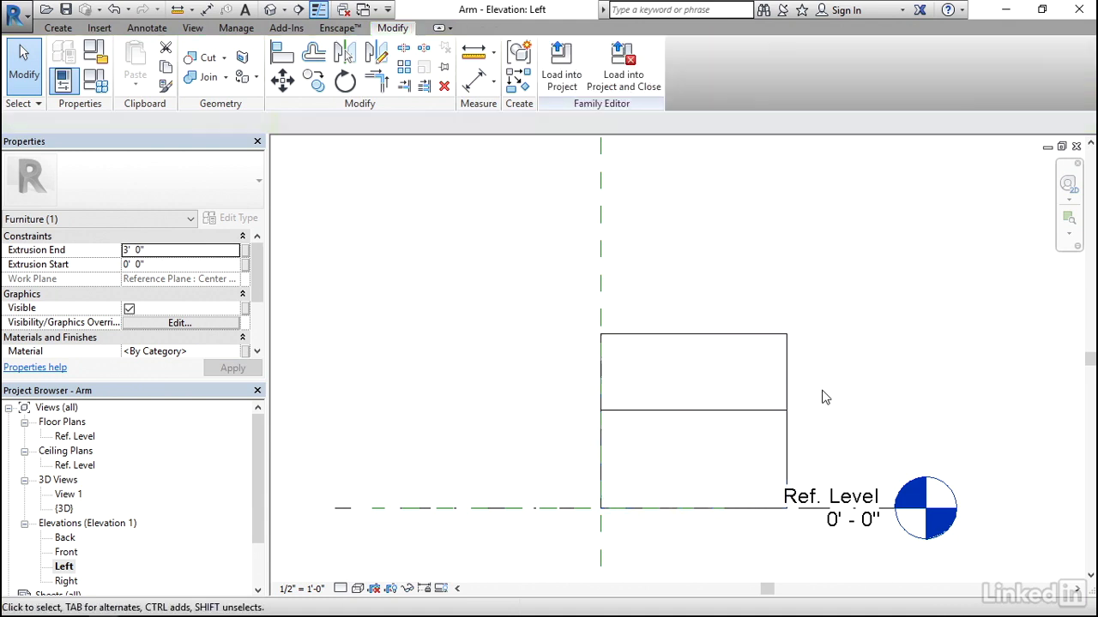
click(271, 11)
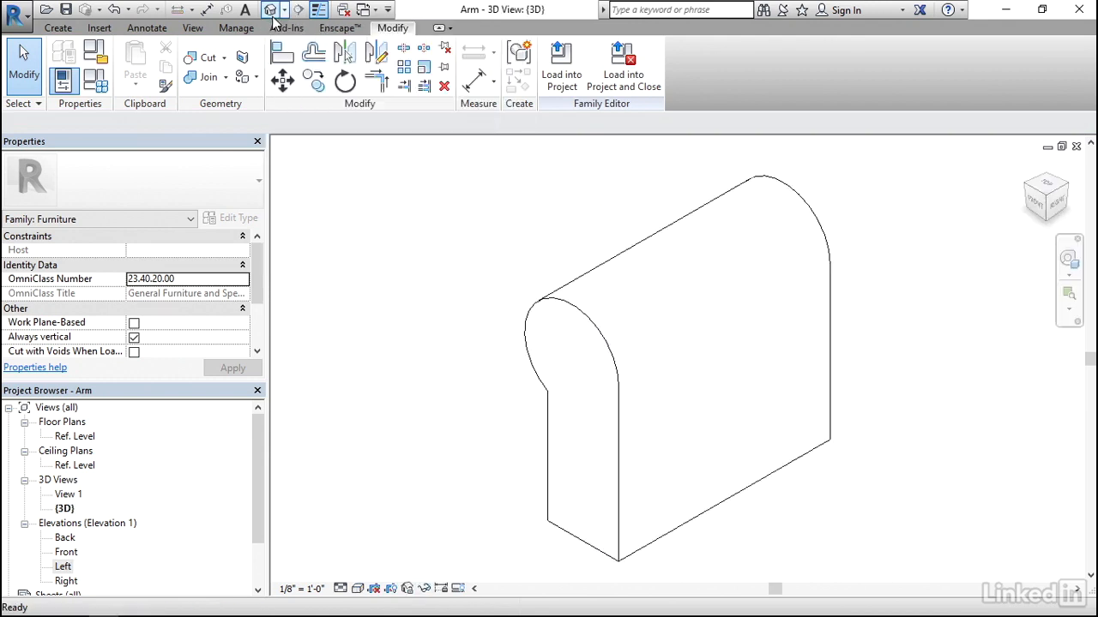